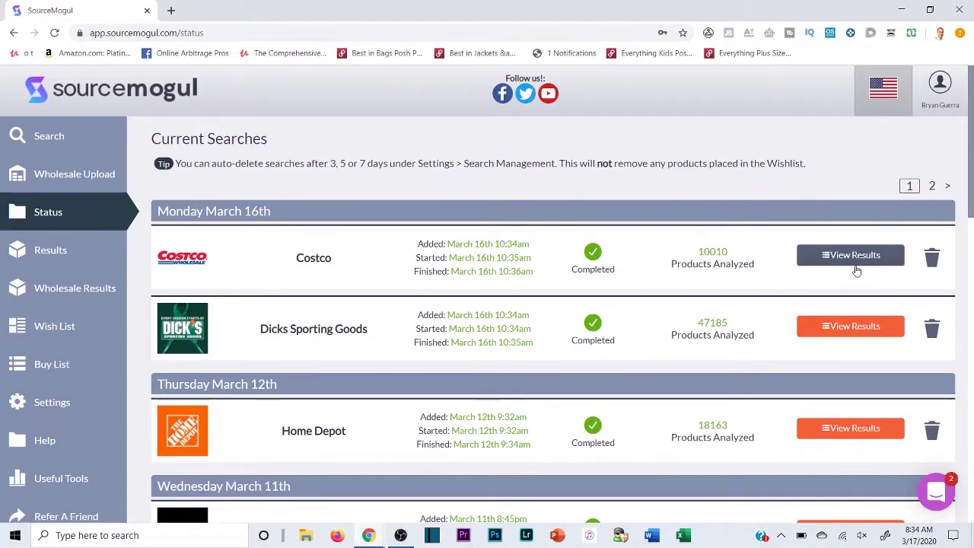
# Open the Dicks Sporting Goods results and filter for $7+ profit, sales rank 1 to 100,000, highest match accuracy, removing products without a buy box
pyautogui.click(834, 326)
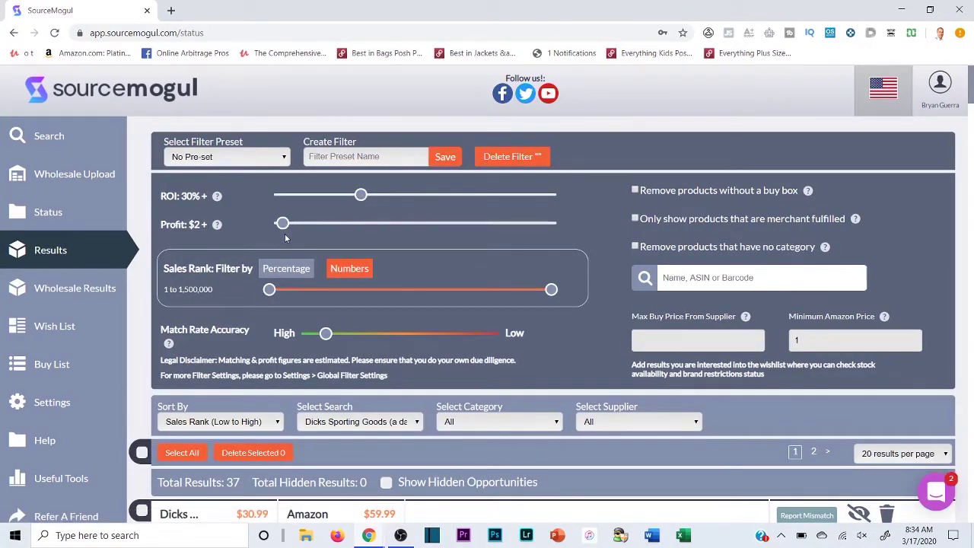
pyautogui.moveTo(282, 226)
pyautogui.mouseDown()
pyautogui.moveTo(307, 229)
pyautogui.moveTo(296, 227)
pyautogui.mouseUp()
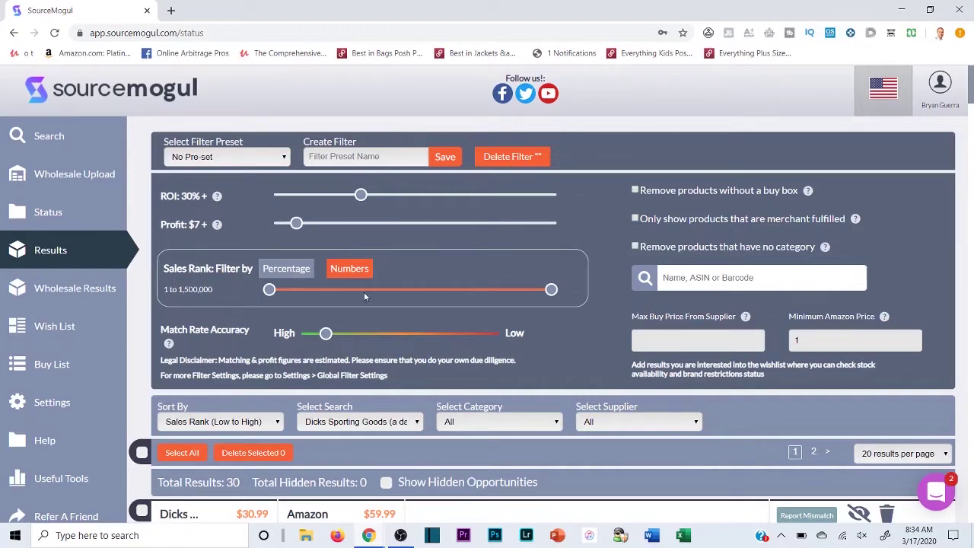
pyautogui.moveTo(328, 335); pyautogui.dragTo(309, 335)
pyautogui.moveTo(551, 289); pyautogui.dragTo(494, 289)
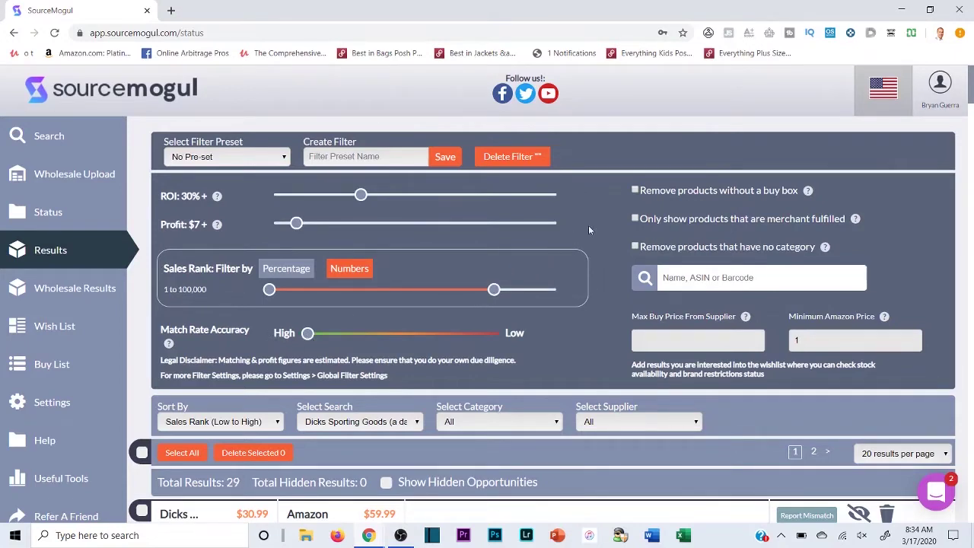
pyautogui.click(635, 191)
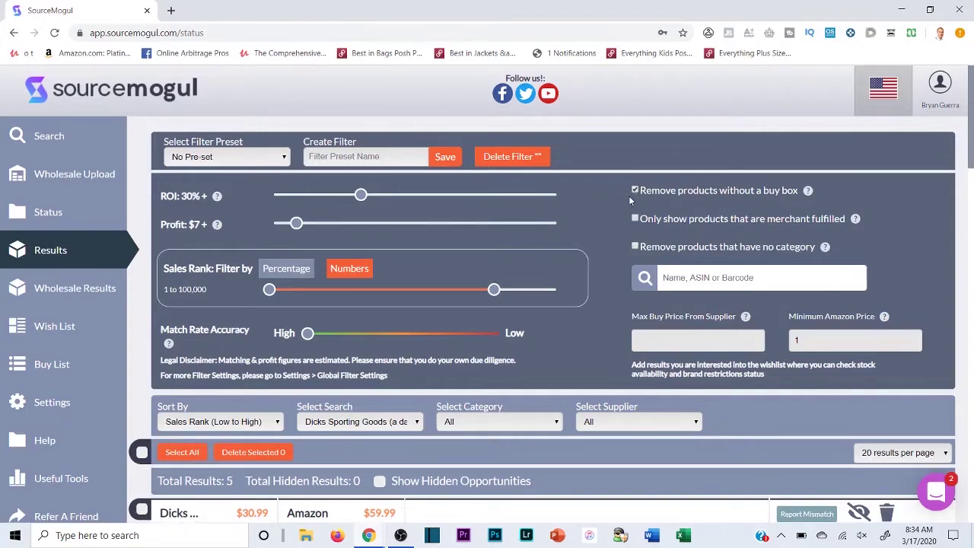
# Review the filtered results, checking the number of matches and each product's supplier price, Amazon price, profit, sales rank and ROI
pyautogui.doubleClick(229, 480)
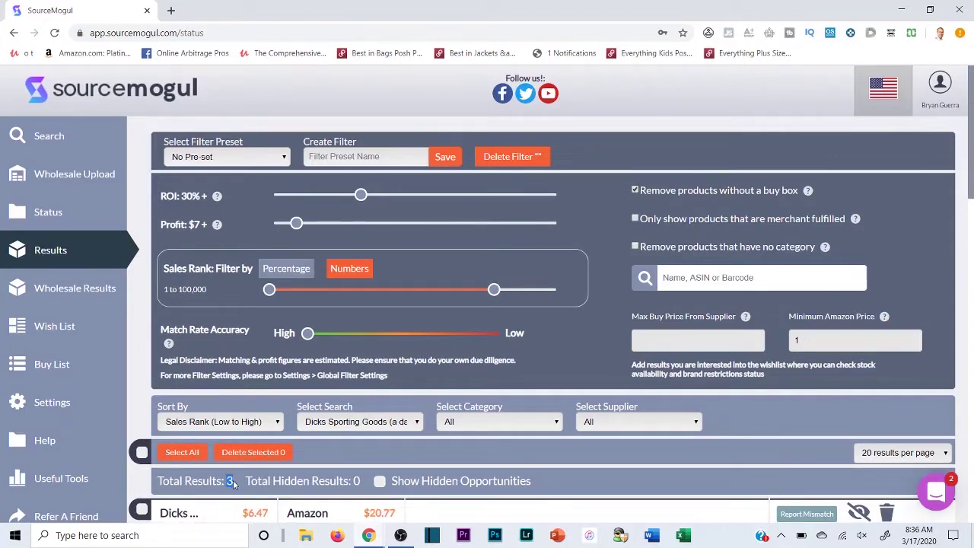
pyautogui.click(533, 210)
pyautogui.scroll(-3, 378, 266)
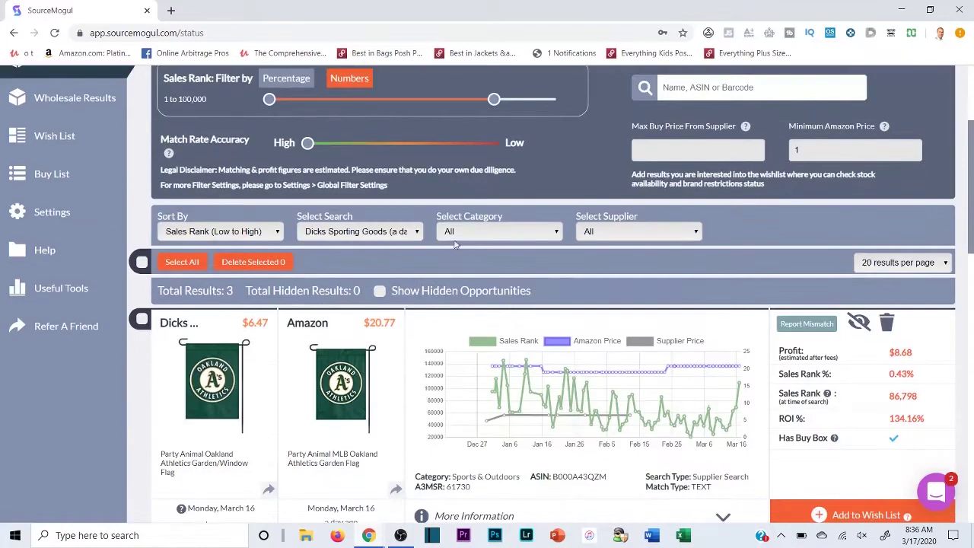
pyautogui.scroll(-3, 455, 243)
pyautogui.scroll(4, 186, 282)
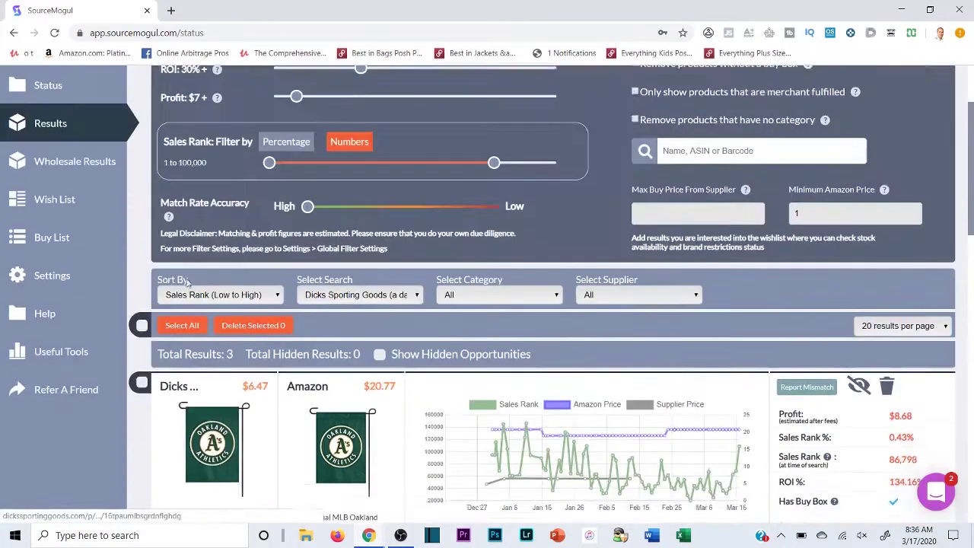
pyautogui.scroll(2, 186, 281)
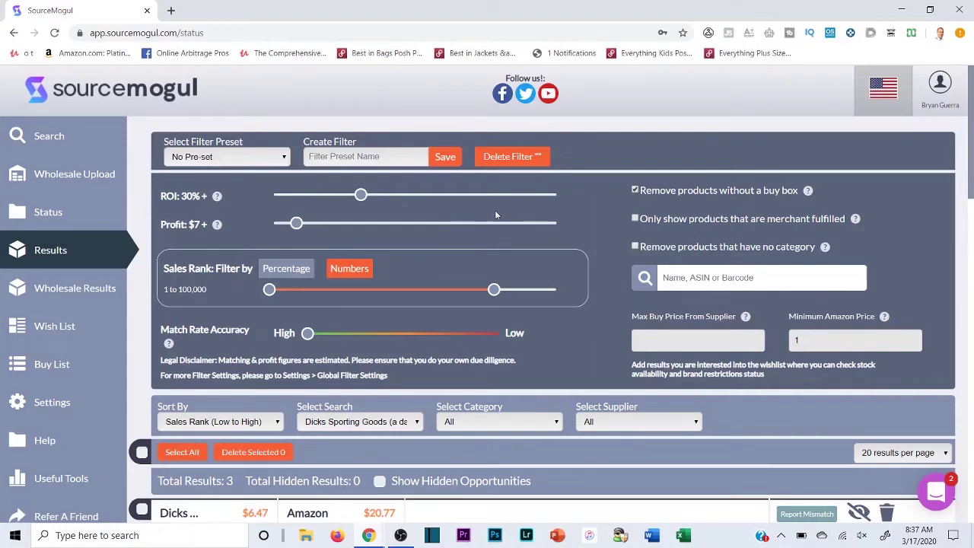
pyautogui.scroll(-3, 495, 209)
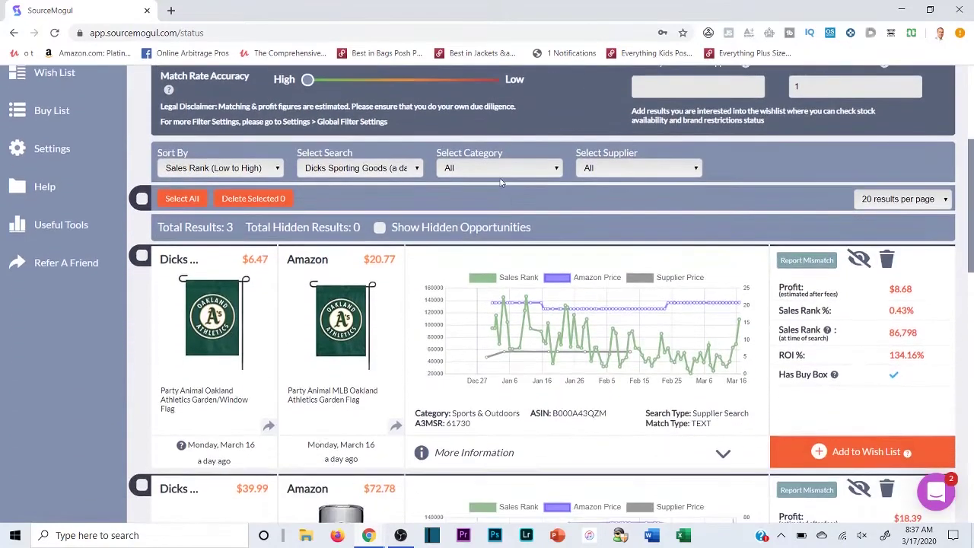
pyautogui.scroll(3, 495, 190)
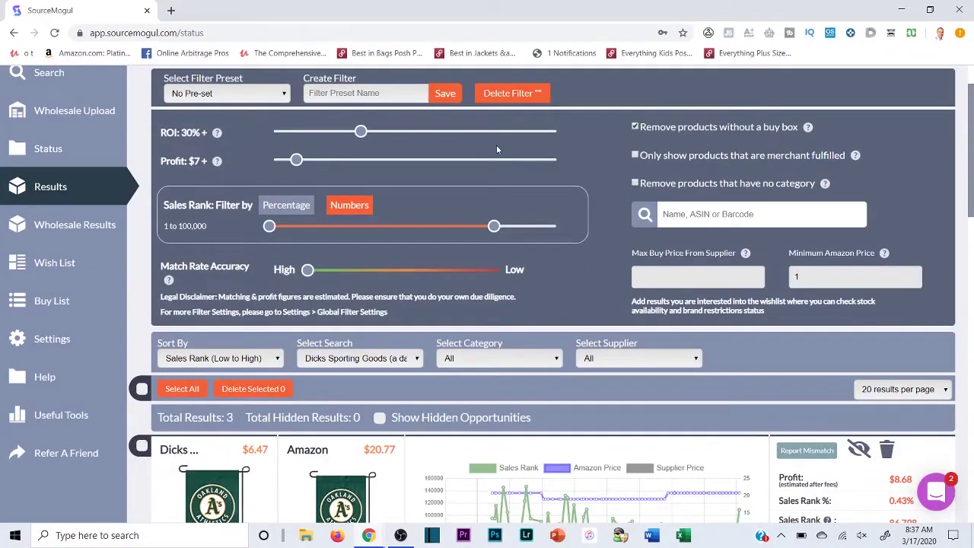
pyautogui.scroll(-3, 496, 149)
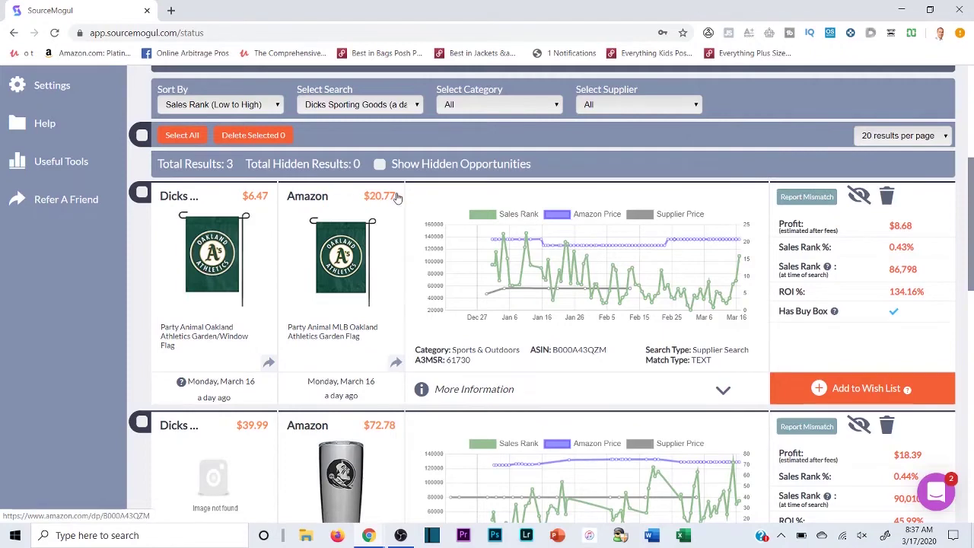
pyautogui.scroll(3, 304, 183)
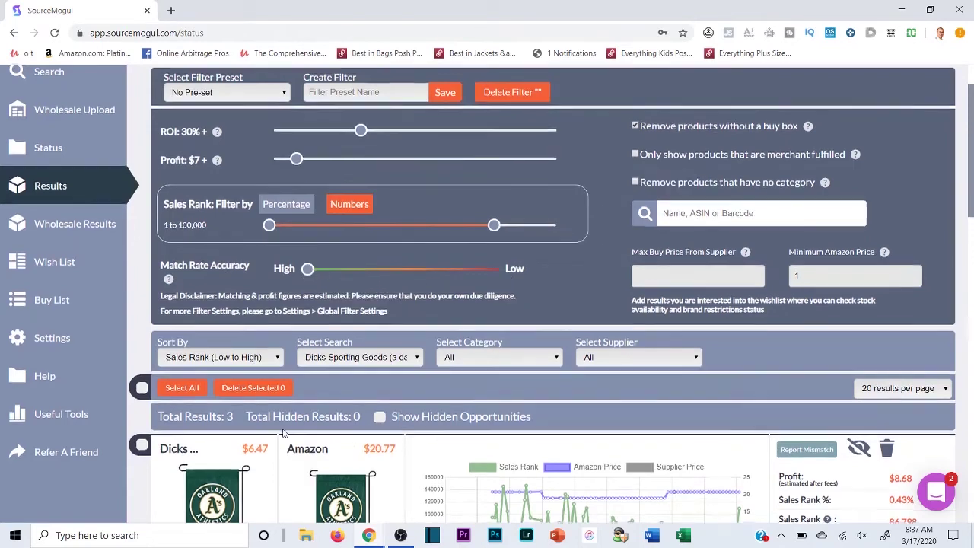
pyautogui.scroll(-3, 259, 361)
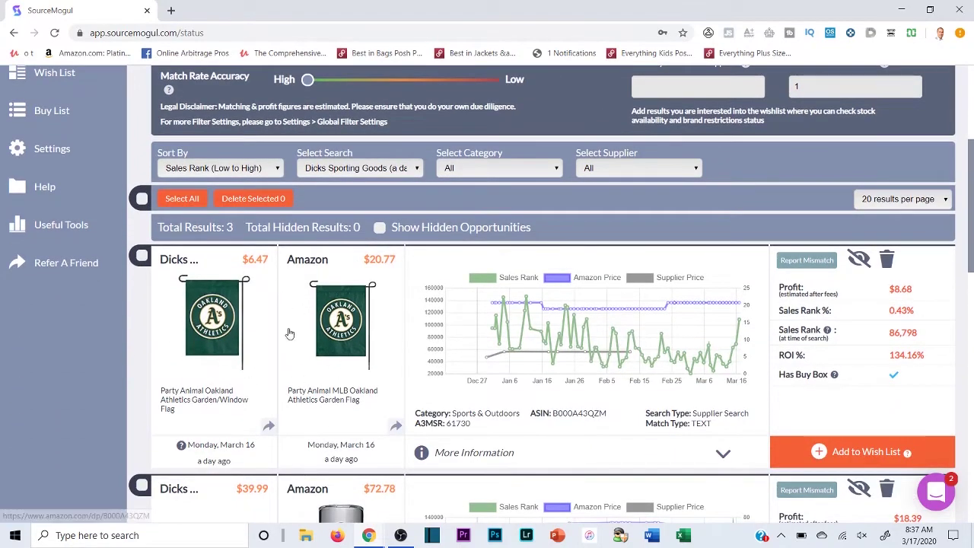
pyautogui.scroll(1, 304, 256)
pyautogui.scroll(-2, 304, 257)
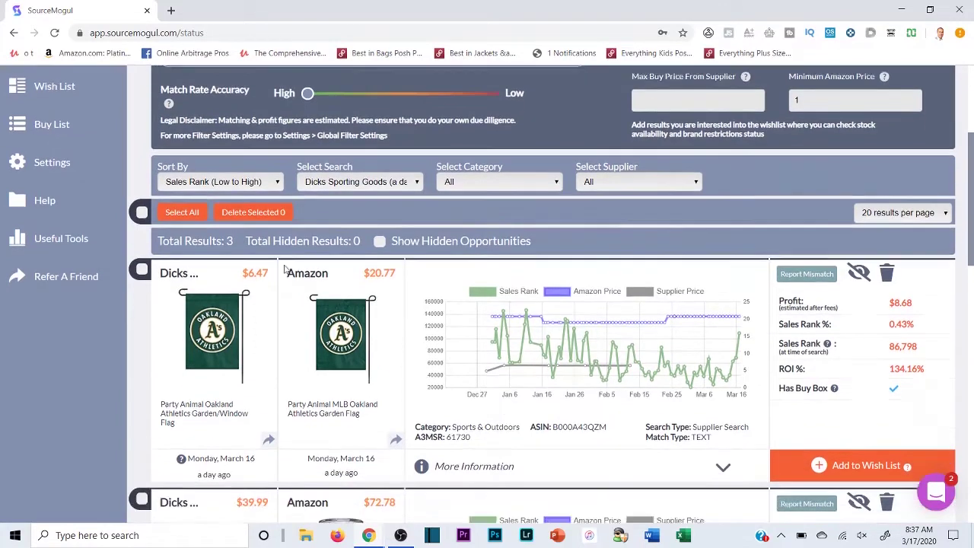
pyautogui.scroll(1, 269, 272)
pyautogui.scroll(-2, 250, 242)
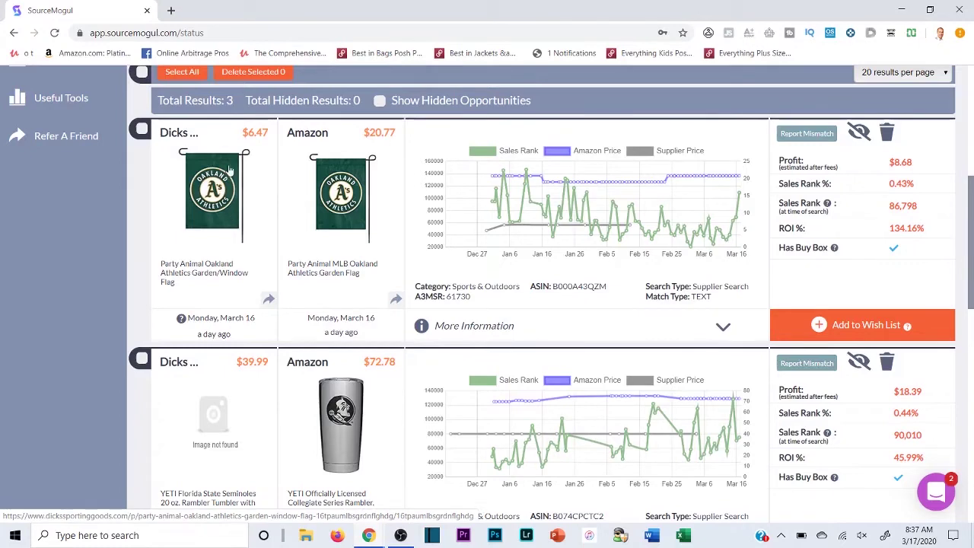
# Open the Oakland Athletics garden flag's Dick's Sporting Goods page and its Amazon listing from the first result
pyautogui.click(216, 192)
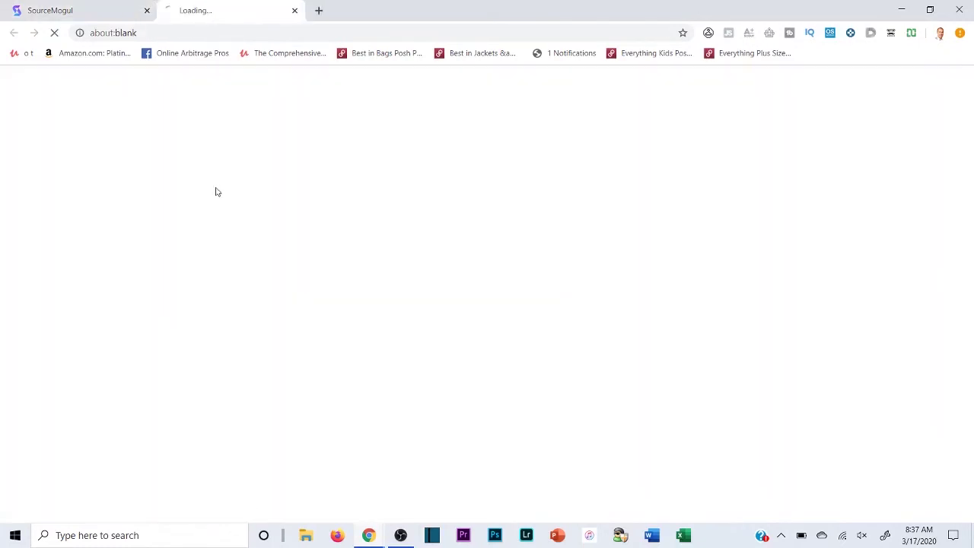
pyautogui.click(63, 8)
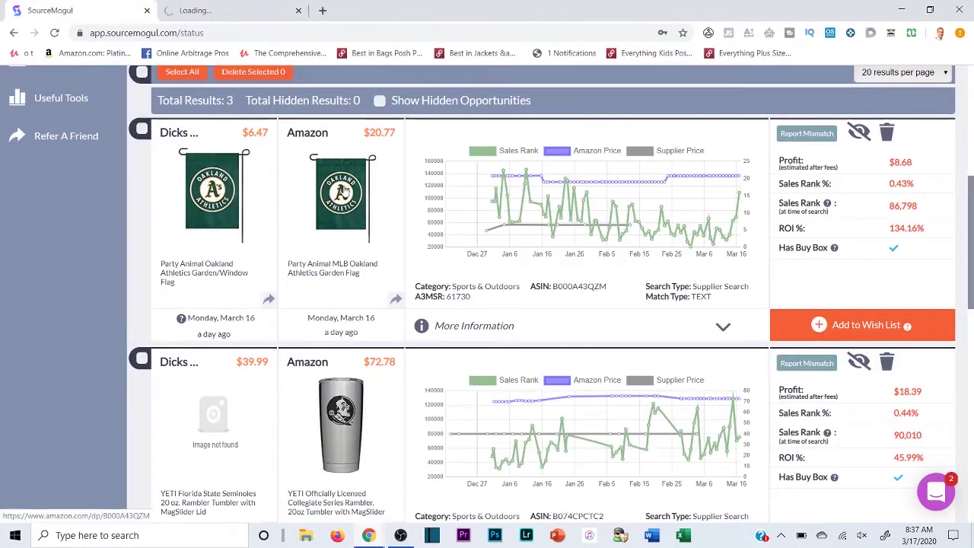
pyautogui.click(344, 190)
pyautogui.moveTo(218, 11); pyautogui.dragTo(361, 5)
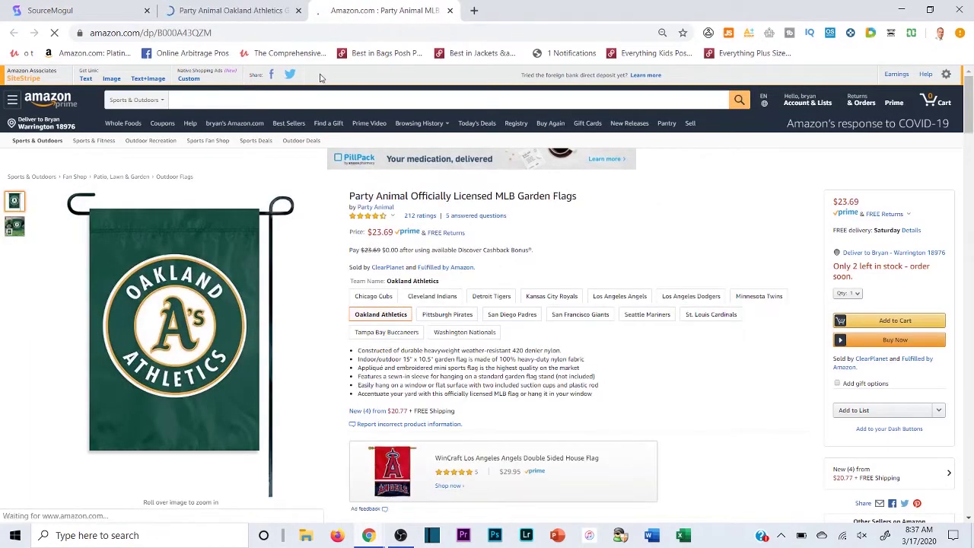
# Compare the flag's product information on the Dick's page with the Amazon listing, and dismiss the store's location request
pyautogui.click(236, 10)
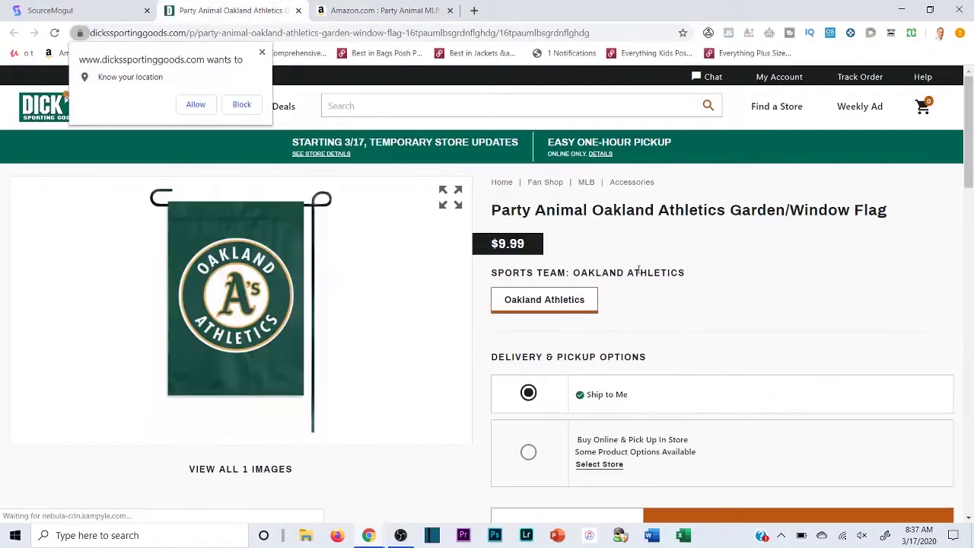
pyautogui.scroll(-7, 613, 254)
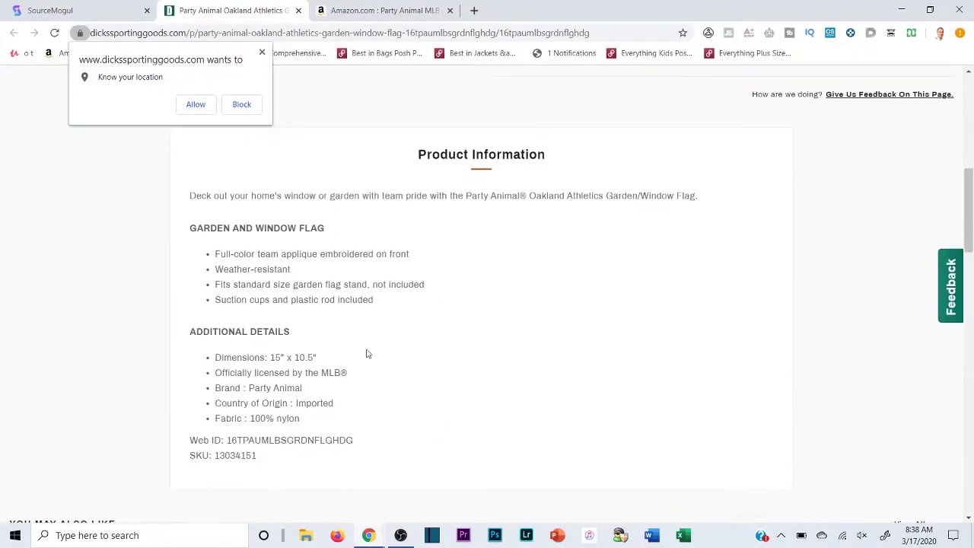
pyautogui.click(385, 10)
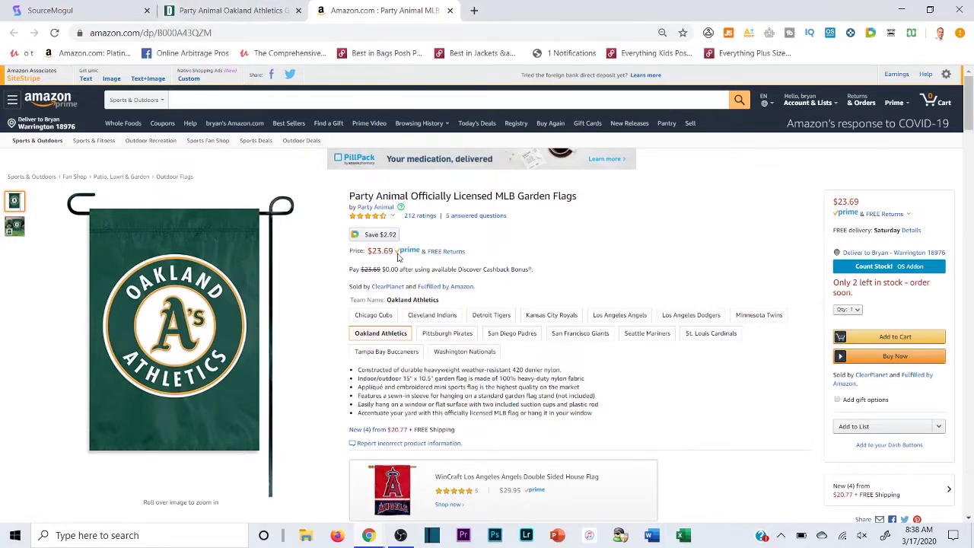
pyautogui.click(285, 7)
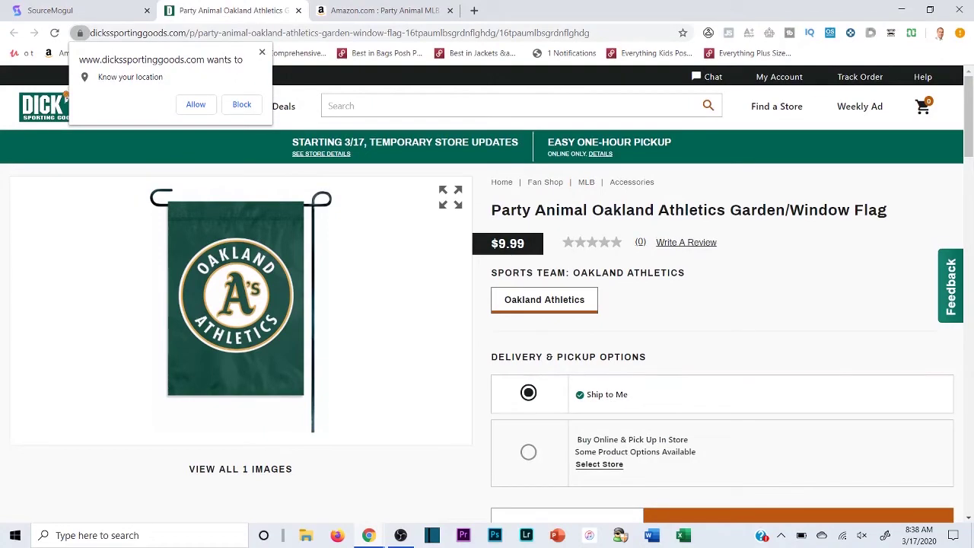
pyautogui.click(262, 52)
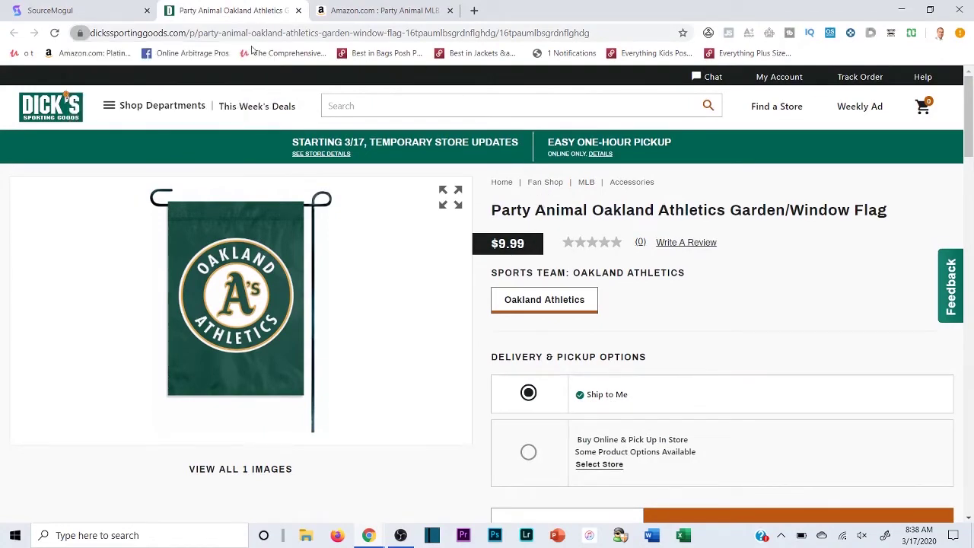
# Compare the flag's supplier and Amazon prices in the SourceMogul result with the current prices on both product pages
pyautogui.click(77, 10)
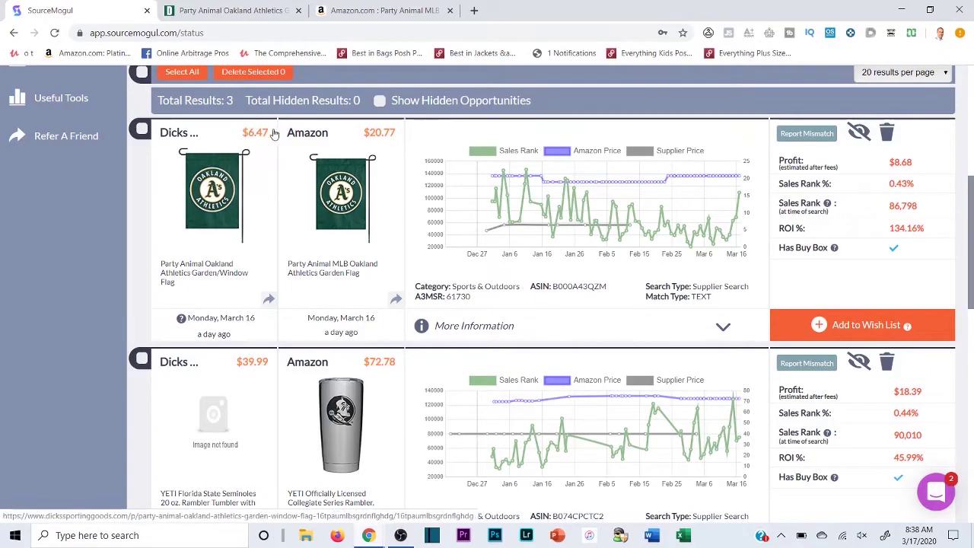
pyautogui.scroll(1, 532, 152)
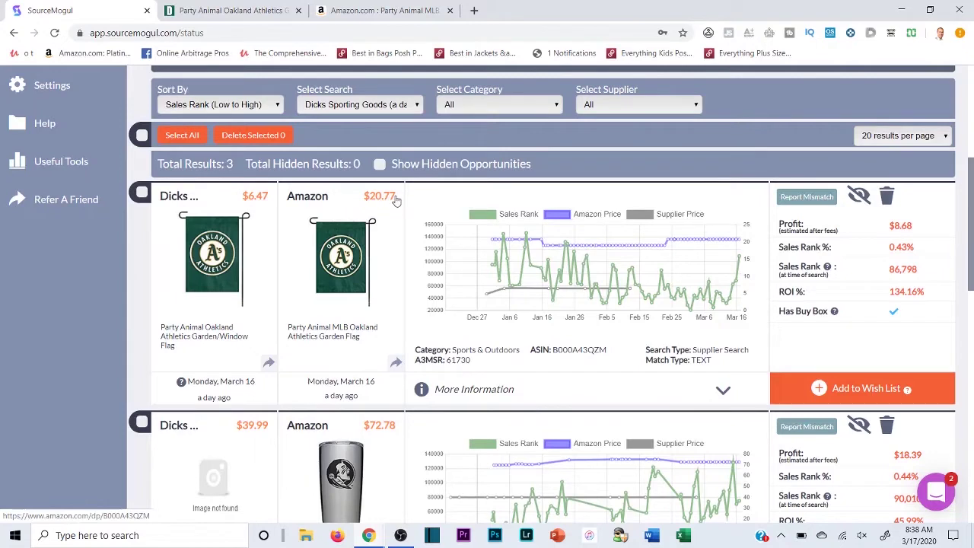
pyautogui.click(225, 8)
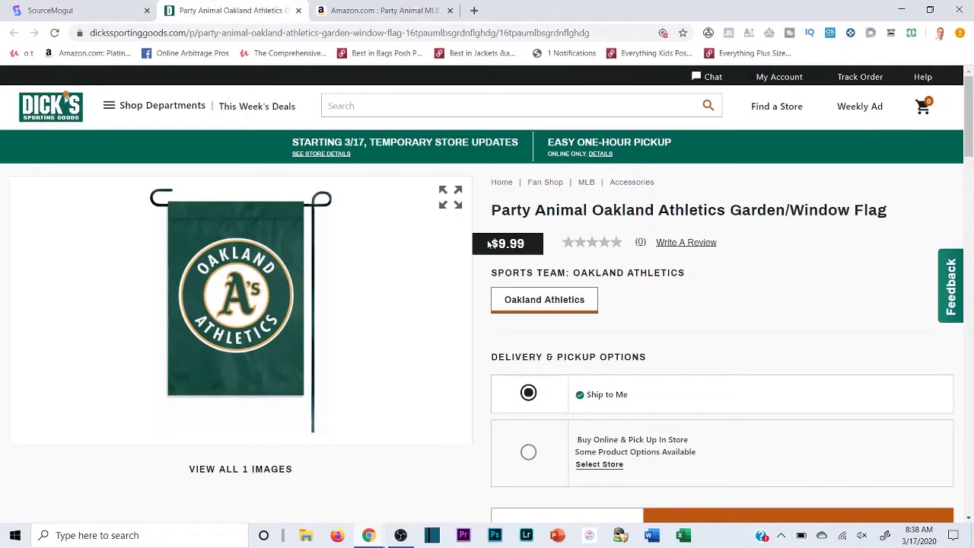
pyautogui.click(381, 10)
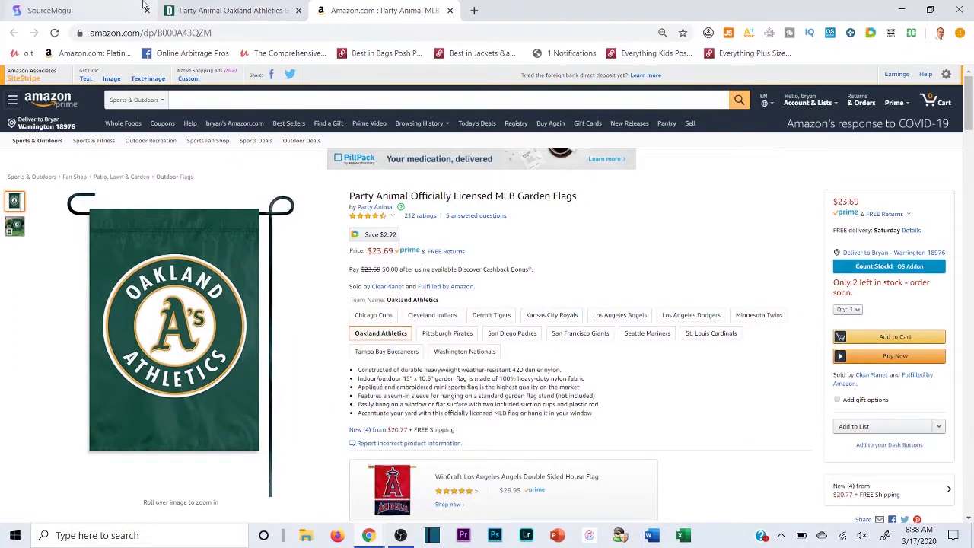
pyautogui.click(188, 4)
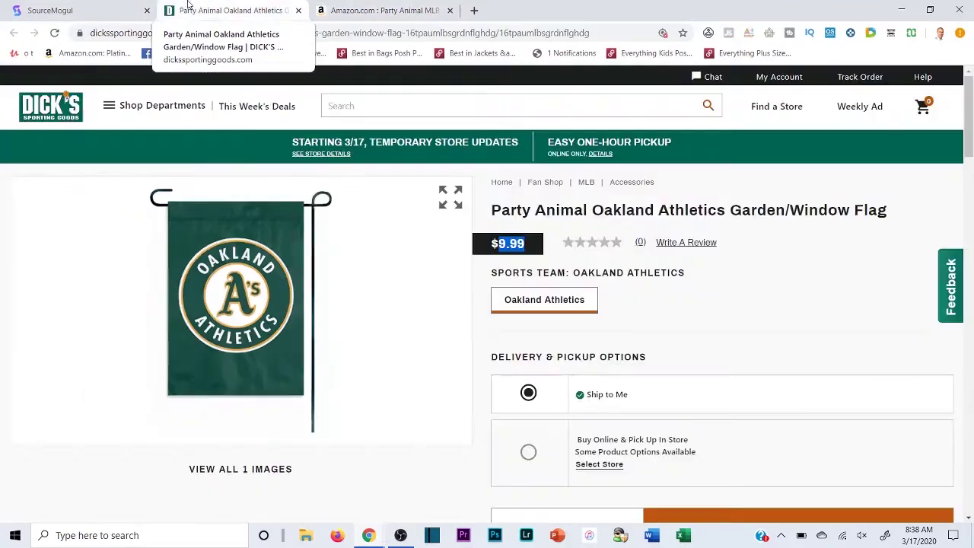
pyautogui.click(122, 4)
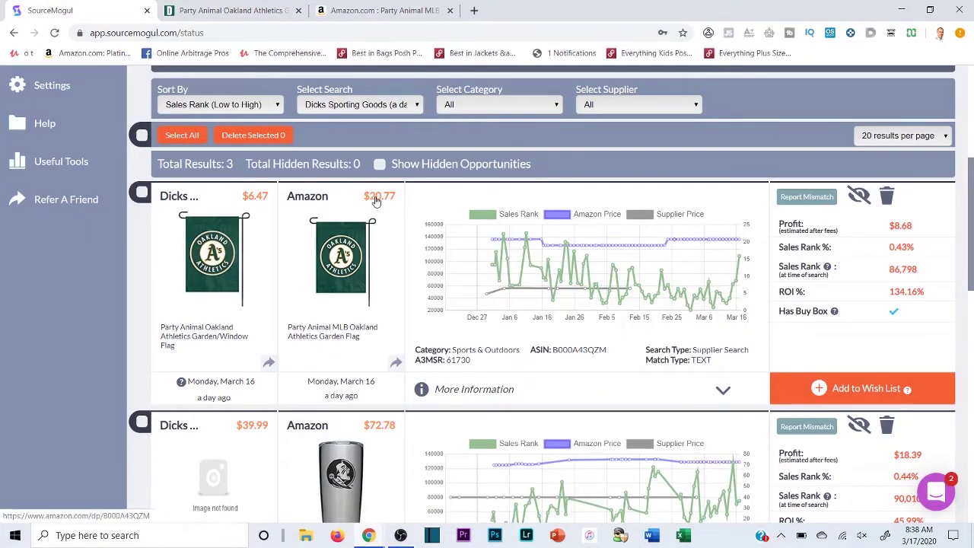
pyautogui.click(273, 9)
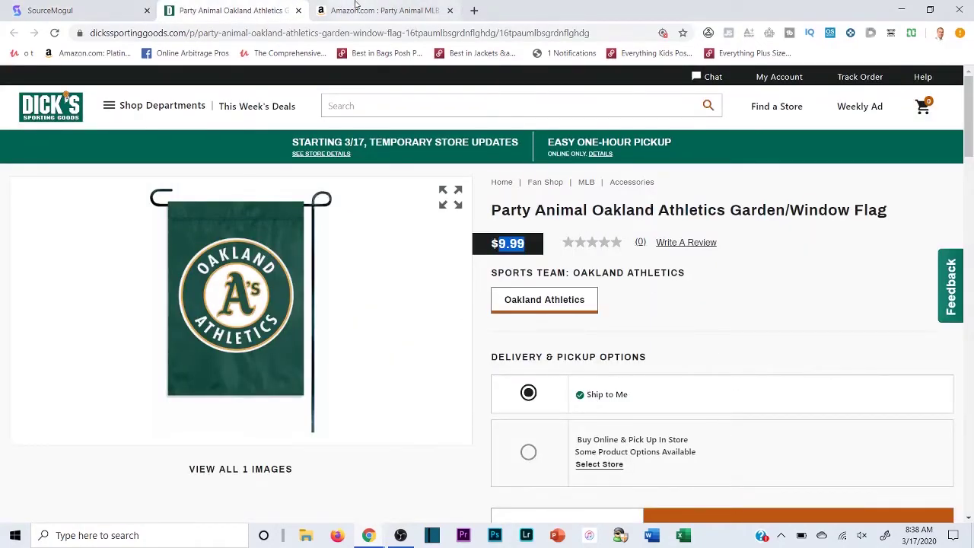
# Copy the flag's ASIN from the product details of its Amazon listing
pyautogui.click(356, 8)
pyautogui.scroll(-20, 358, 307)
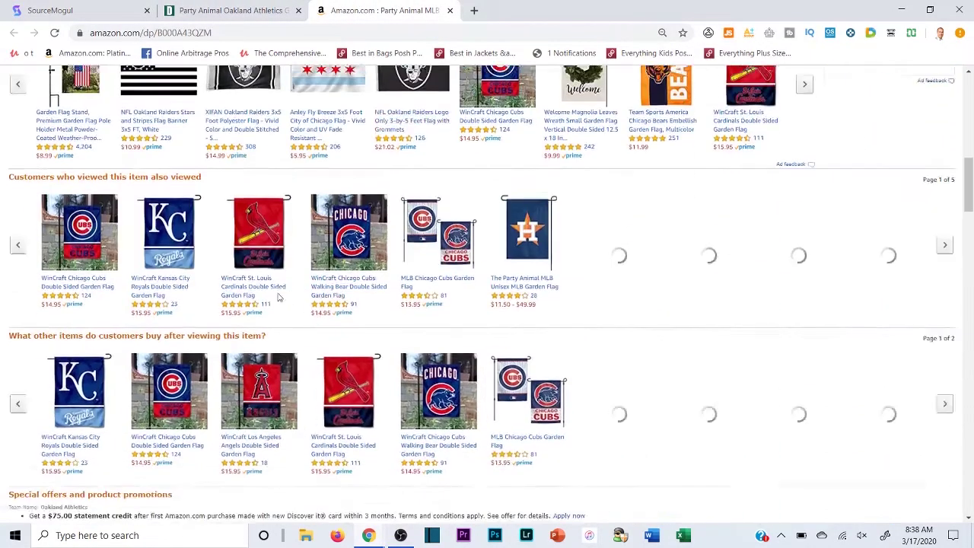
pyautogui.scroll(-2, 261, 323)
pyautogui.scroll(1, 156, 261)
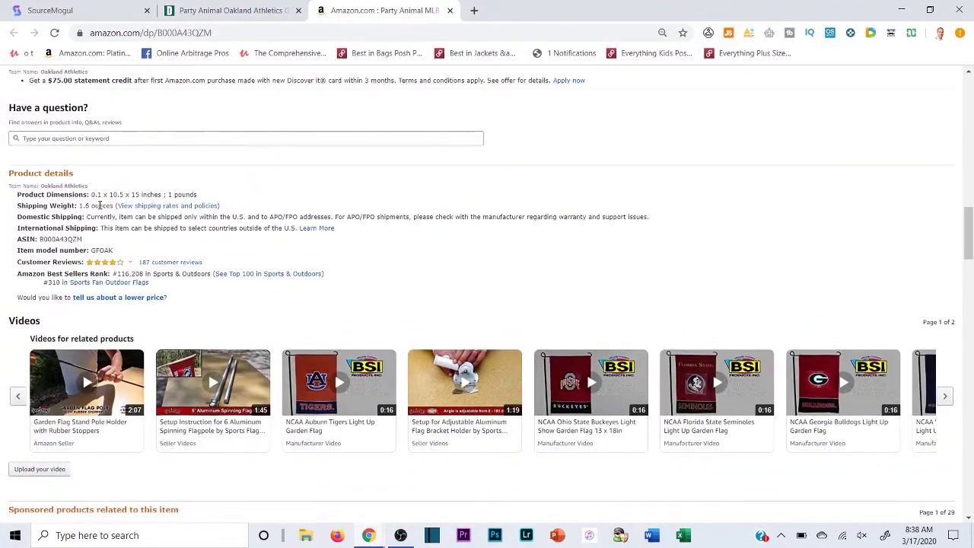
pyautogui.doubleClick(73, 239)
pyautogui.rightClick(74, 239)
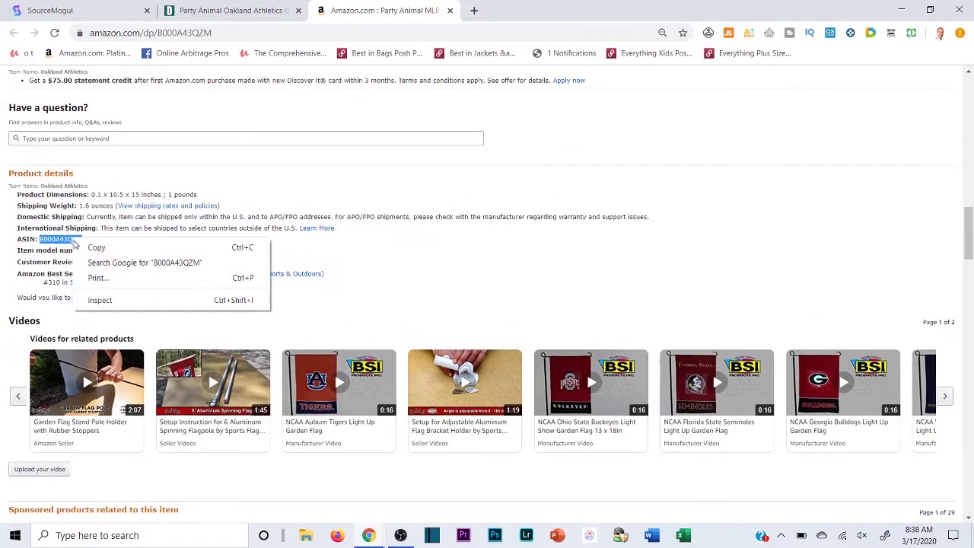
pyautogui.click(89, 246)
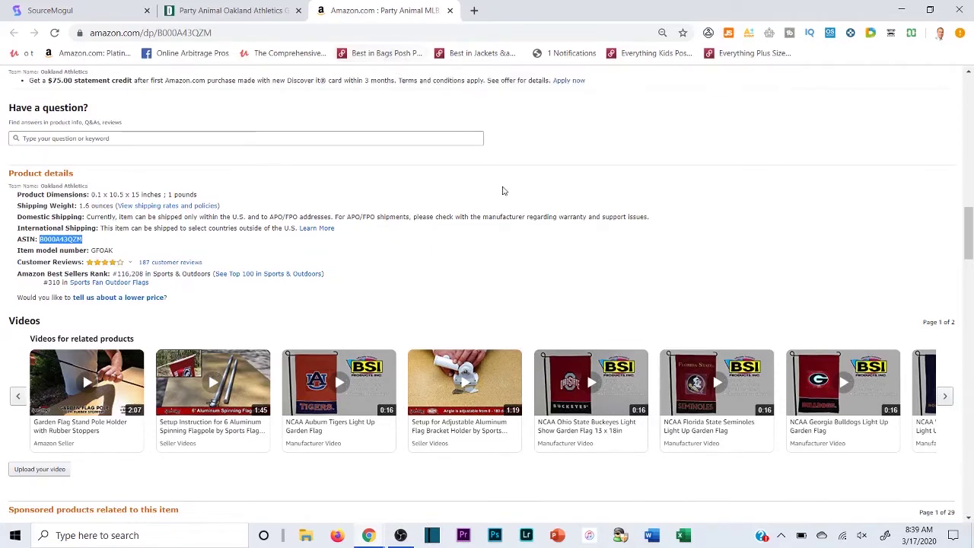
pyautogui.click(467, 182)
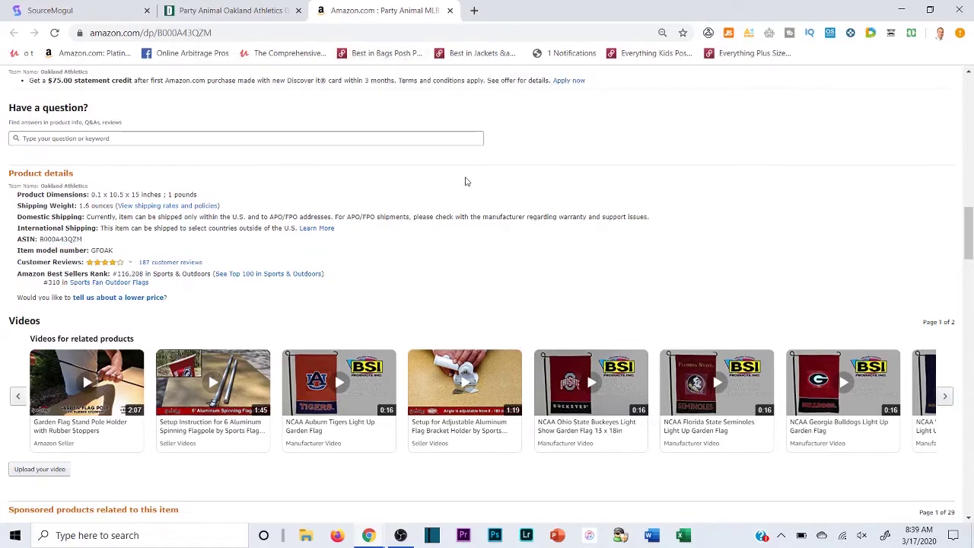
# Compare the flag's Best Sellers Rank on its Amazon listing with the sales rank in the SourceMogul result
pyautogui.moveTo(118, 275); pyautogui.dragTo(144, 274)
pyautogui.click(145, 275)
pyautogui.click(76, 10)
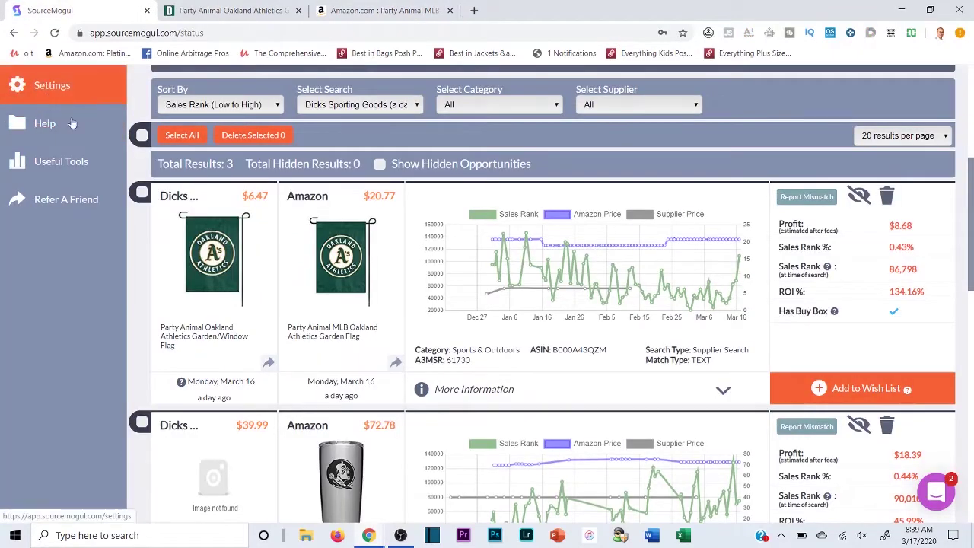
# Open SourceMogul's search status page in a separate tab, review the products analyzed per store, and close that tab
pyautogui.scroll(4, 72, 123)
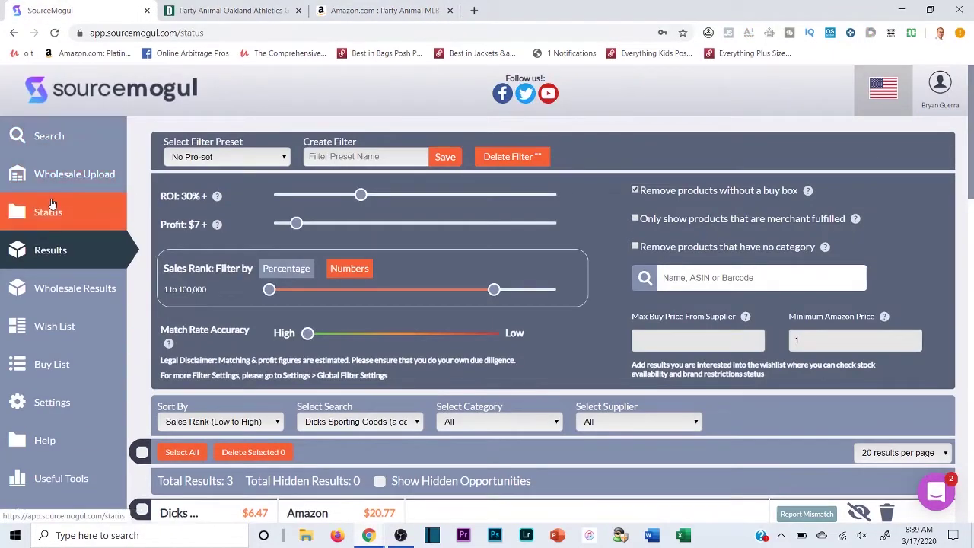
pyautogui.rightClick(52, 204)
pyautogui.click(84, 207)
pyautogui.moveTo(205, 9); pyautogui.dragTo(504, 8)
pyautogui.scroll(-3, 567, 448)
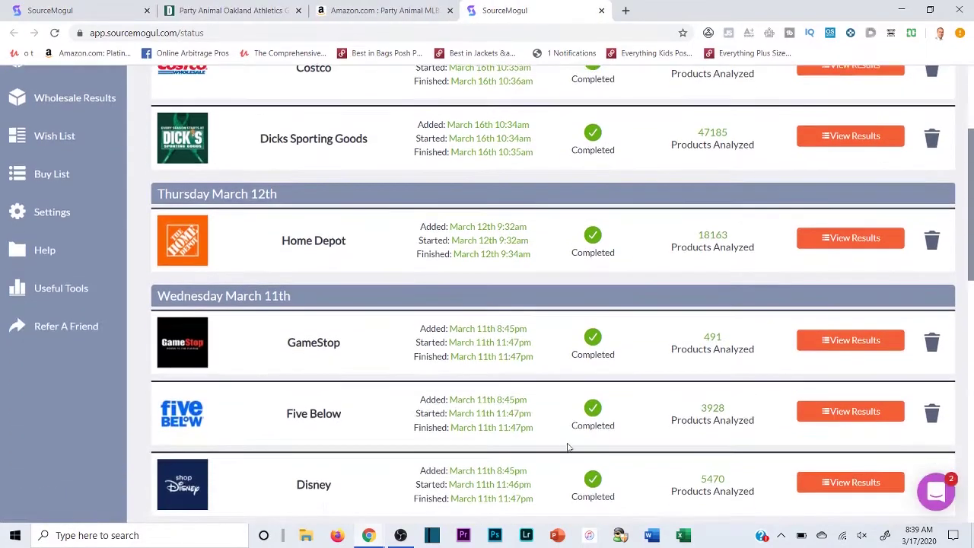
pyautogui.scroll(3, 799, 365)
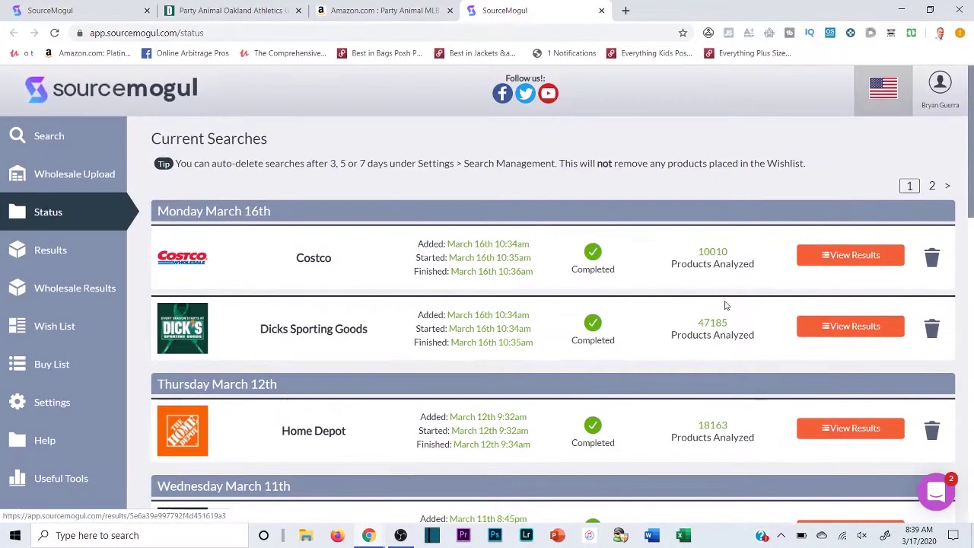
pyautogui.click(384, 10)
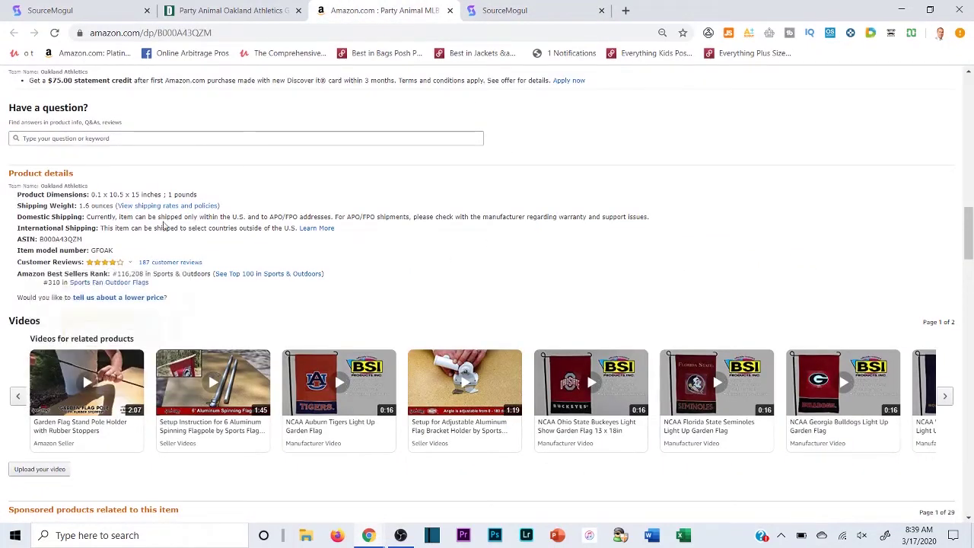
pyautogui.click(601, 9)
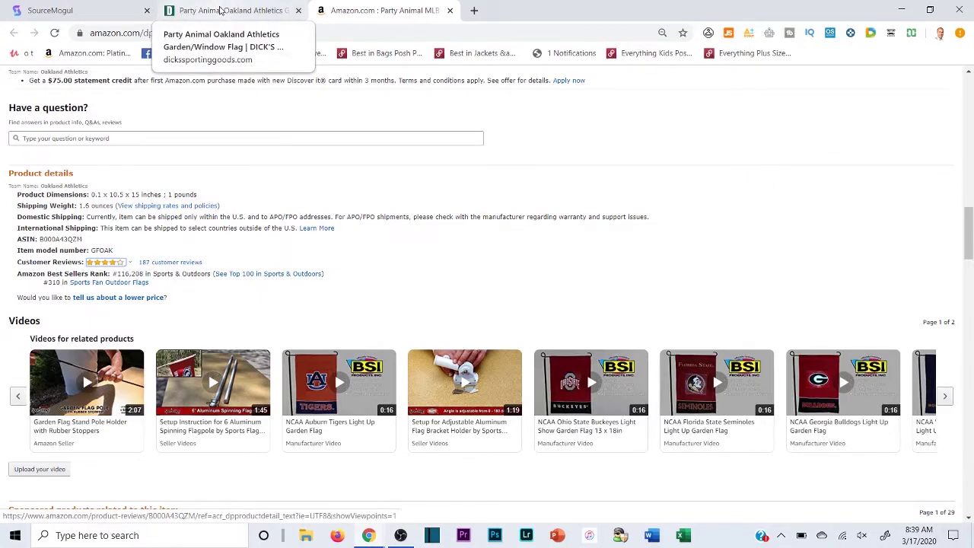
# Recheck the flag's price on the Dick's Sporting Goods page and its Best Sellers Rank on the Amazon listing
pyautogui.click(187, 9)
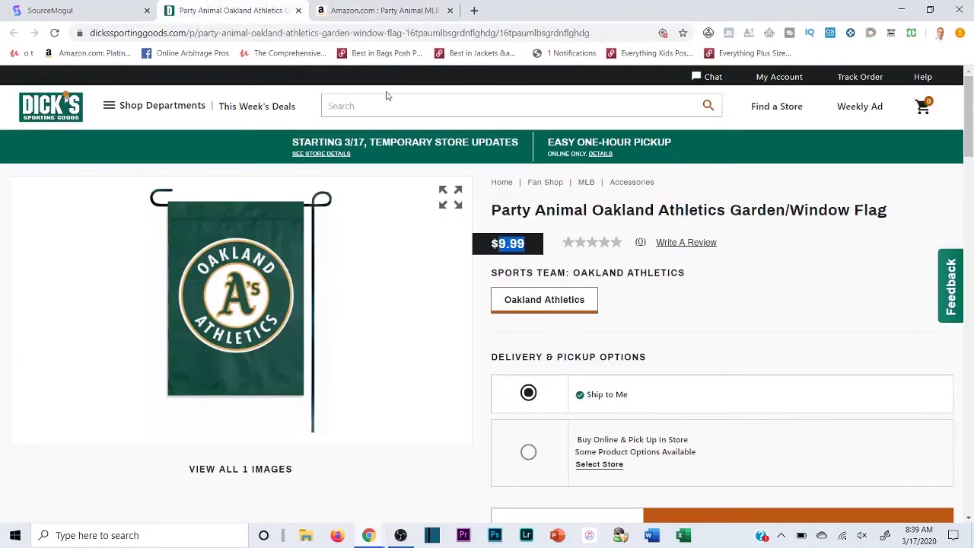
pyautogui.click(484, 175)
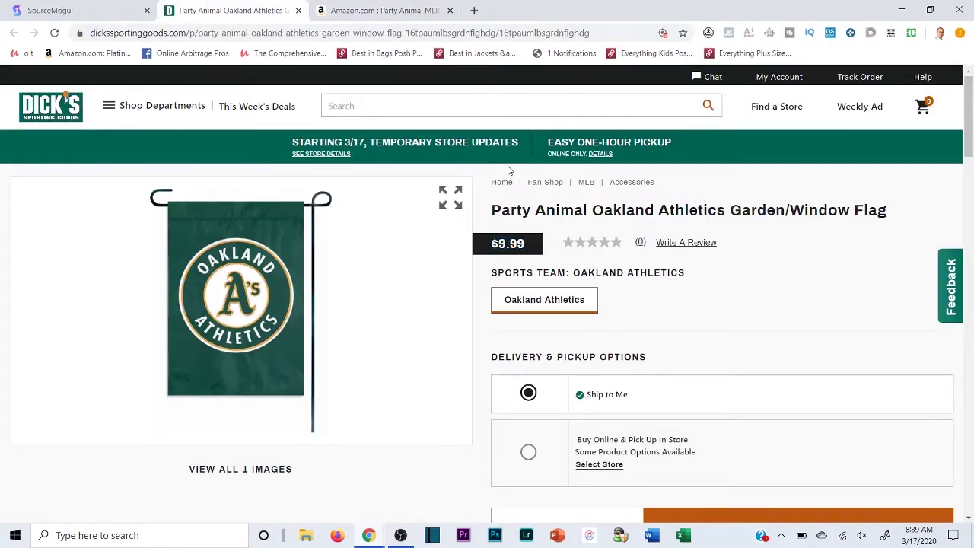
pyautogui.click(397, 8)
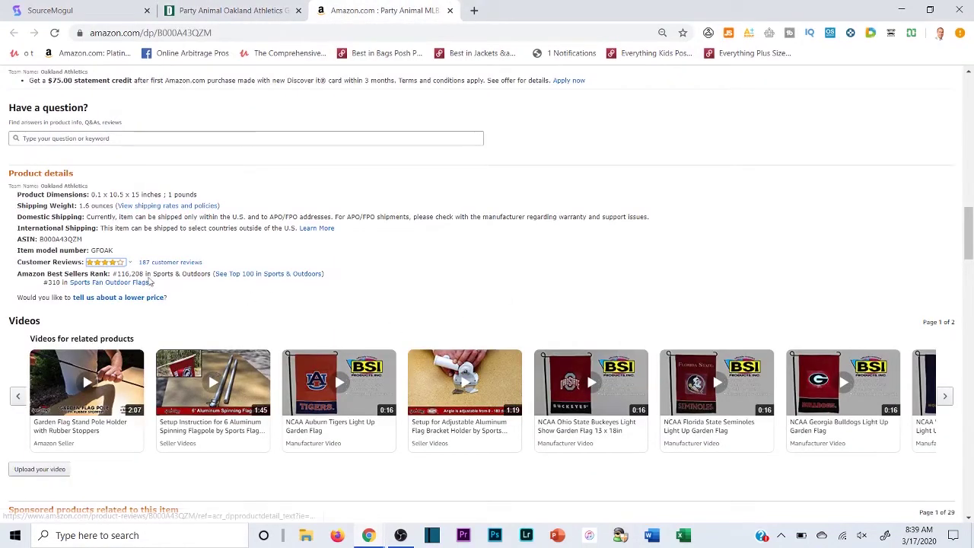
pyautogui.moveTo(117, 273); pyautogui.dragTo(142, 274)
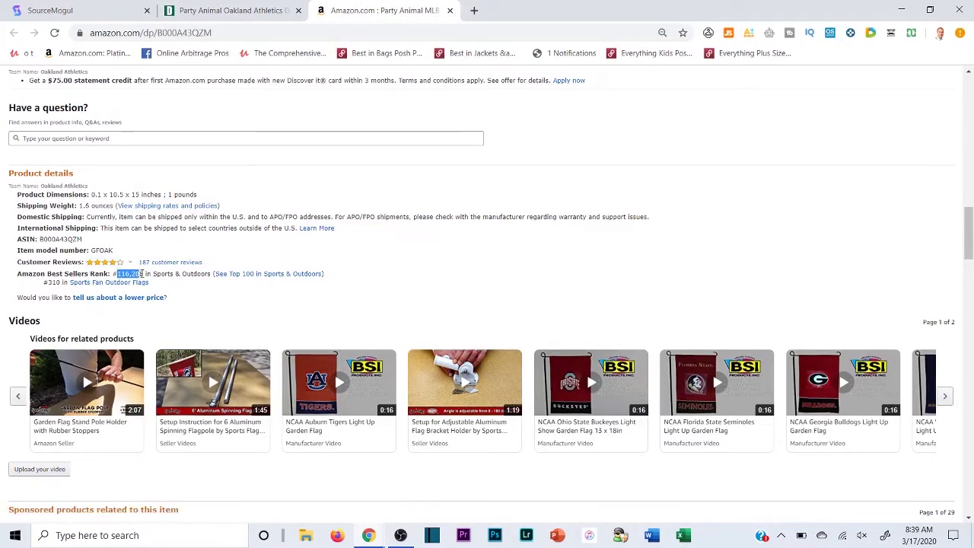
pyautogui.click(145, 275)
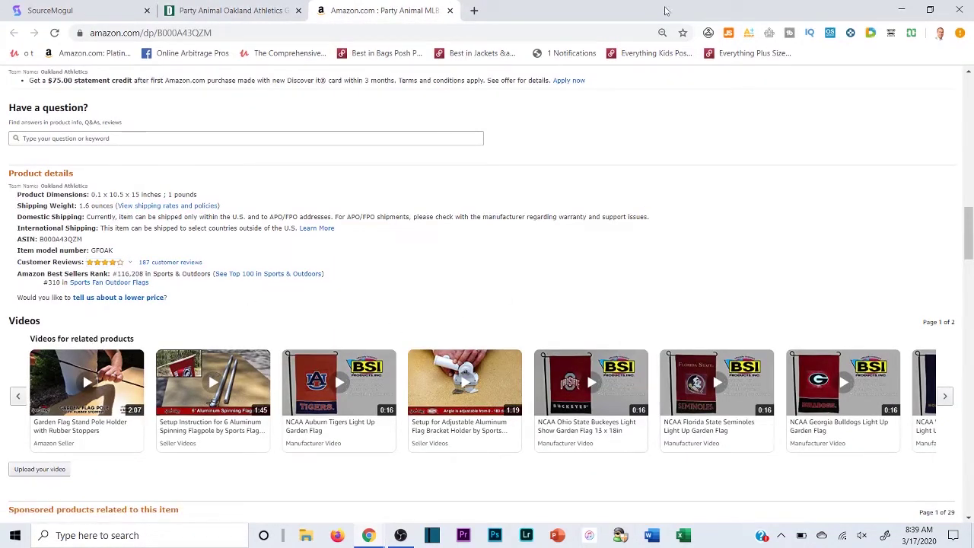
# Check the flag's estimated monthly sales with JungleScout, close the overlay, and return to the listing's main product information
pyautogui.click(729, 33)
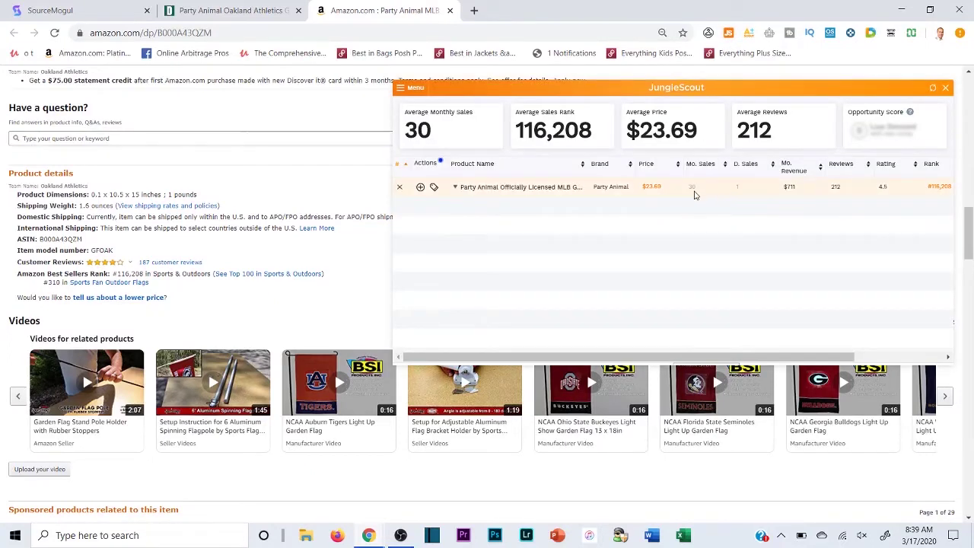
pyautogui.click(946, 87)
pyautogui.scroll(4, 624, 297)
pyautogui.scroll(15, 624, 297)
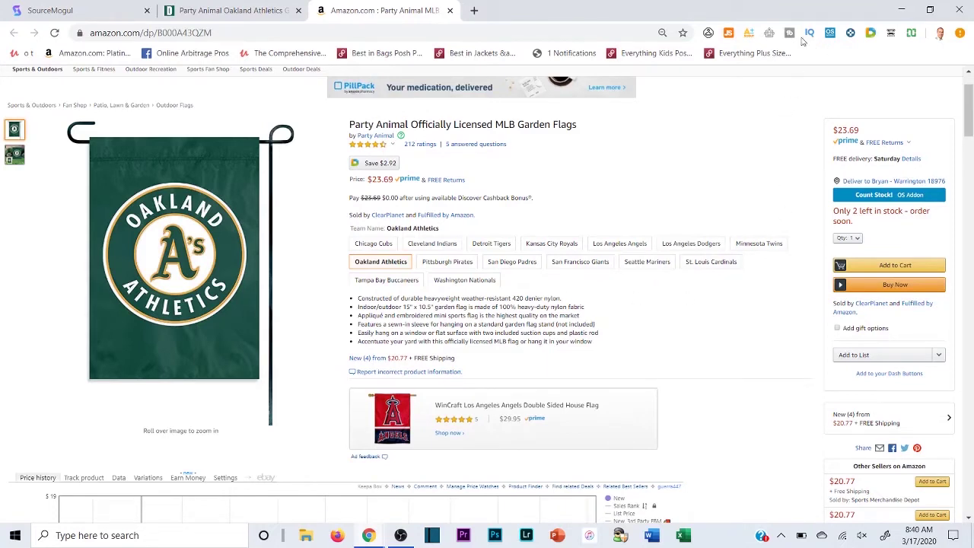
# Calculate the flag's profit per unit in the AMZScout calculator with a product cost of $9.99 and a shipping cost of $1
pyautogui.click(750, 34)
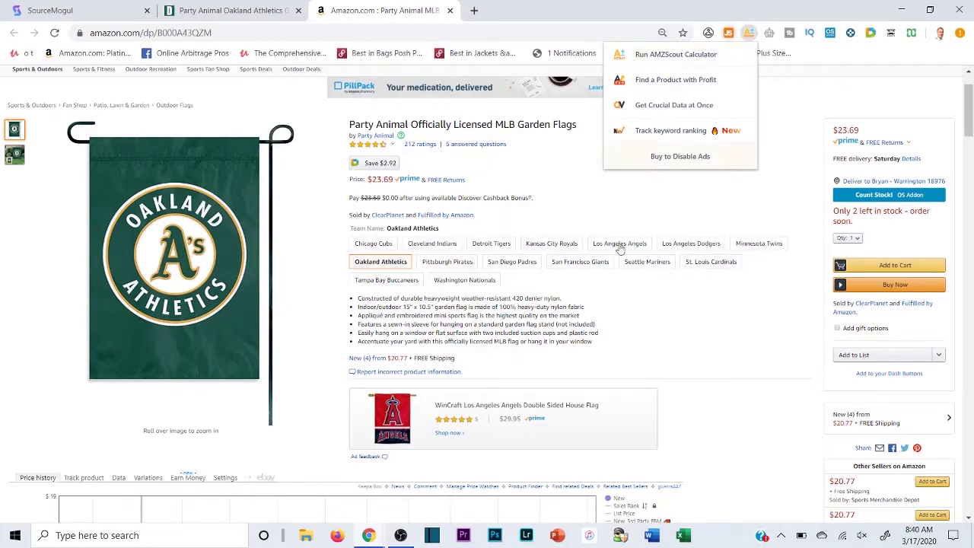
pyautogui.click(729, 32)
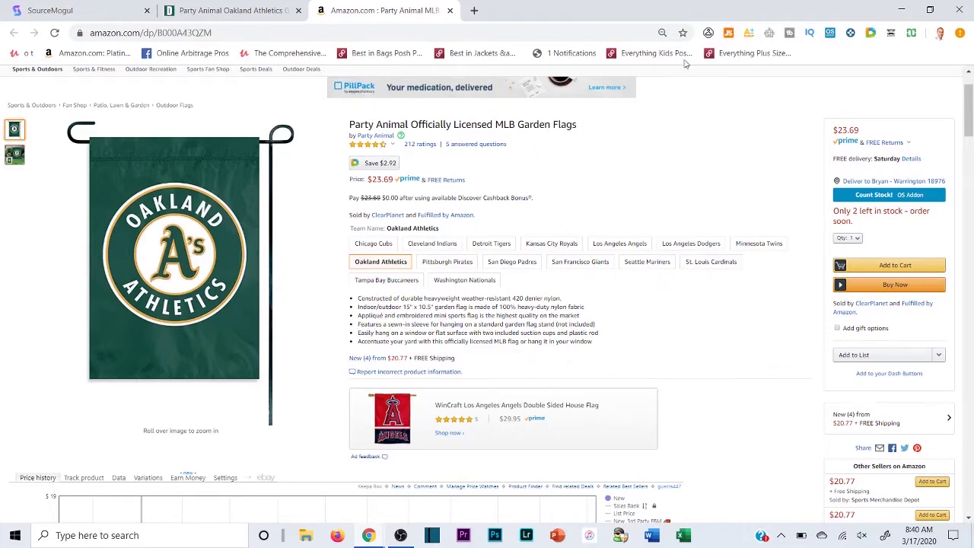
pyautogui.click(749, 33)
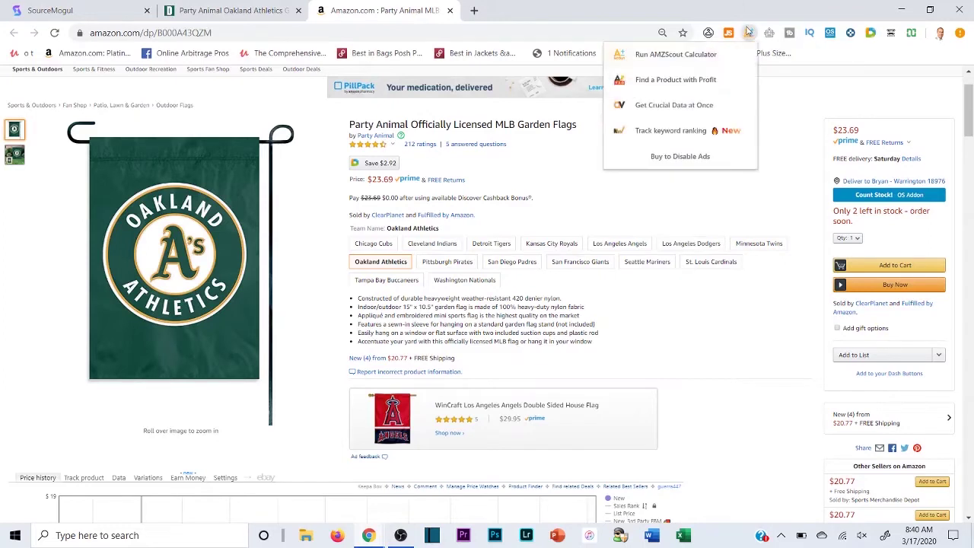
pyautogui.click(692, 56)
pyautogui.click(772, 106)
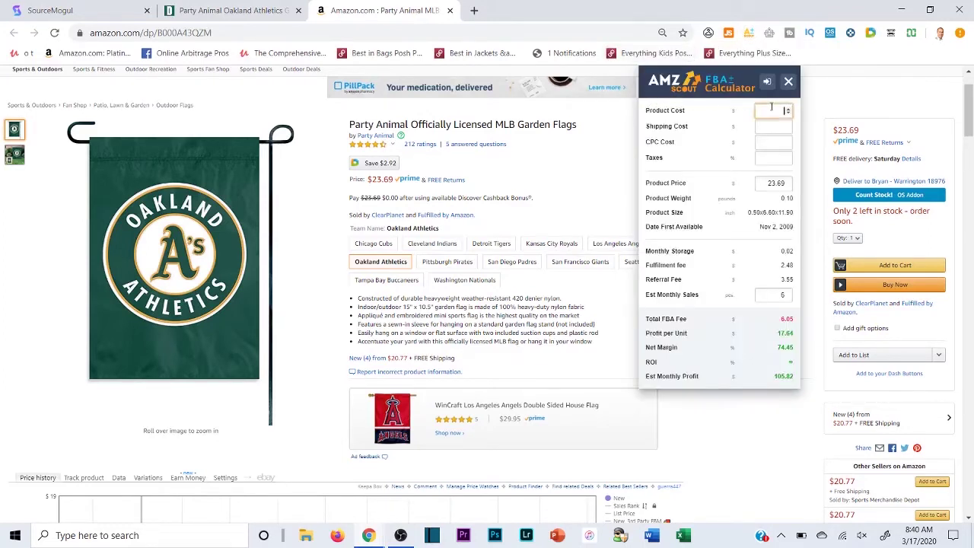
pyautogui.write('9.99')
pyautogui.click(766, 130)
pyautogui.write('1')
pyautogui.click(708, 159)
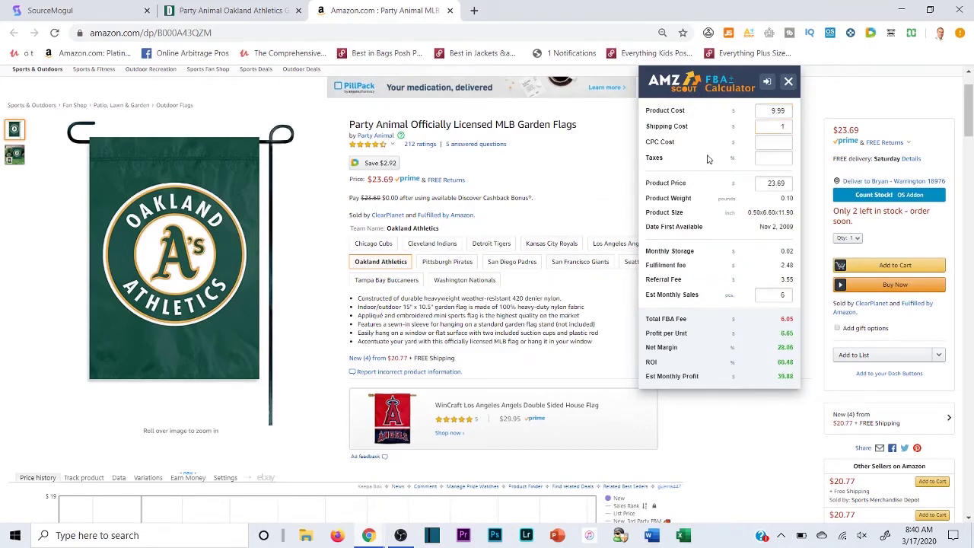
pyautogui.doubleClick(785, 334)
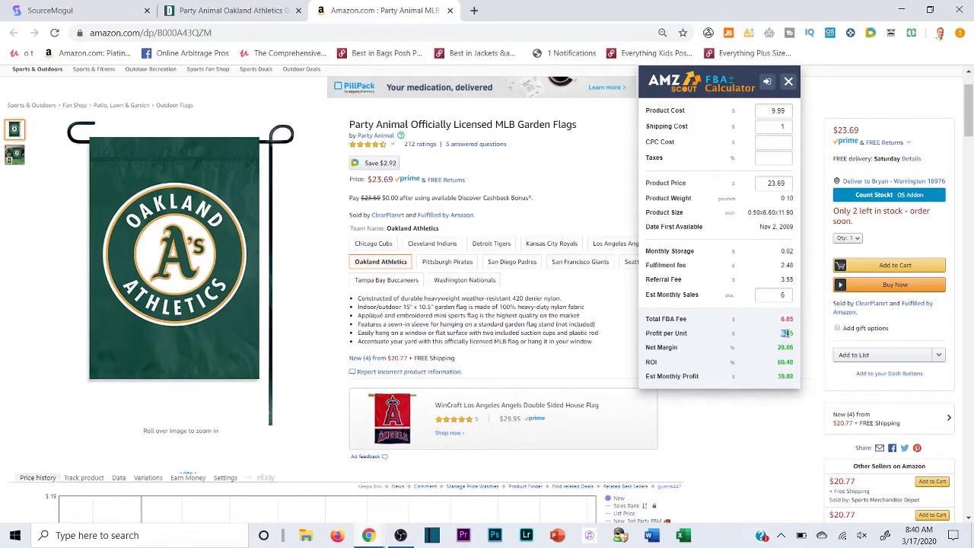
pyautogui.click(788, 82)
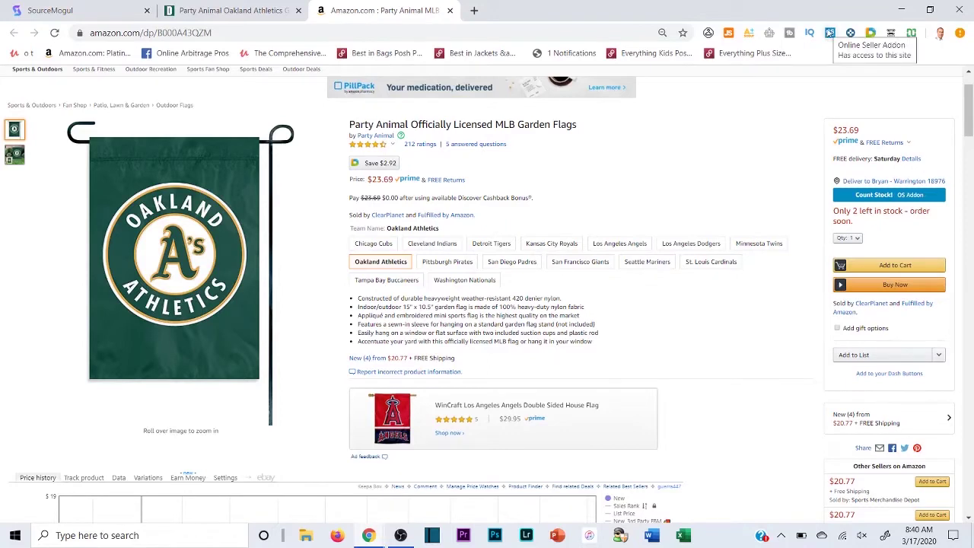
# Count the sellers' stock with the Online Seller Addon, and review each offer's price and FBA or FBM type
pyautogui.click(831, 32)
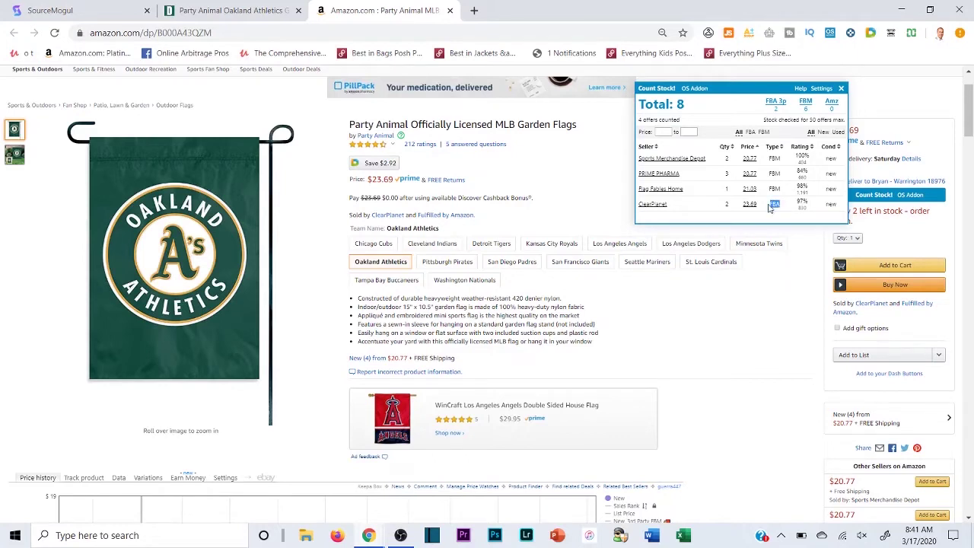
pyautogui.moveTo(823, 204); pyautogui.dragTo(842, 208)
pyautogui.moveTo(737, 209); pyautogui.dragTo(753, 208)
pyautogui.click(740, 206)
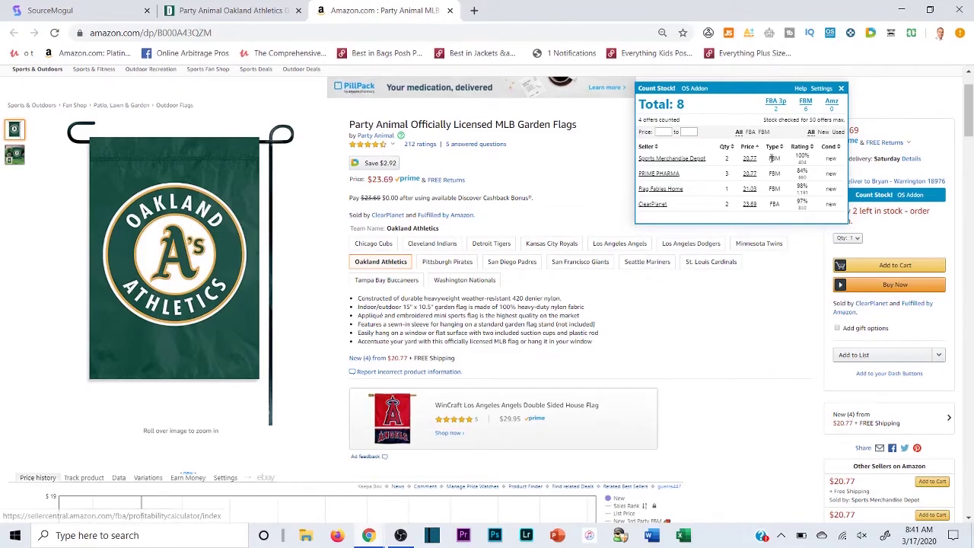
pyautogui.click(841, 91)
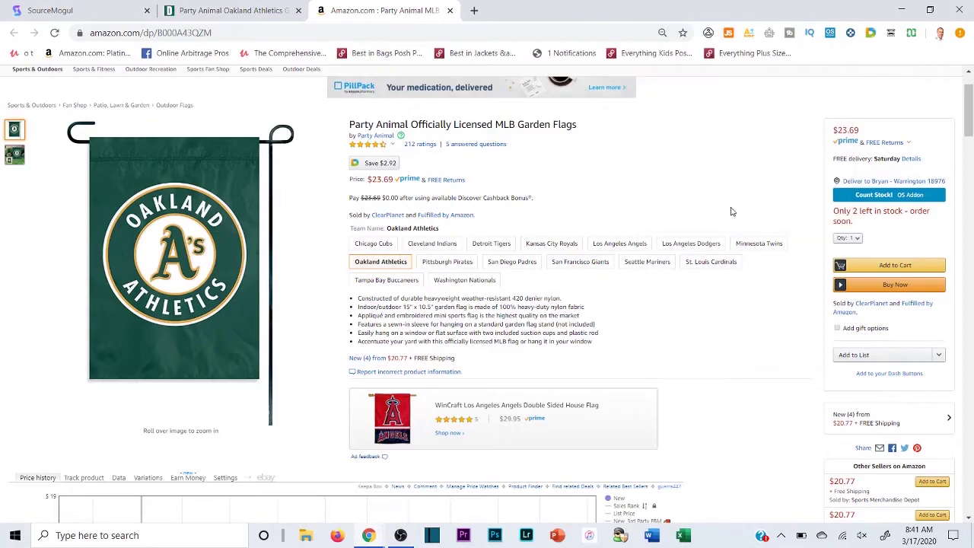
# Return to the SourceMogul results and close the flag's Dick's and Amazon pages
pyautogui.click(203, 7)
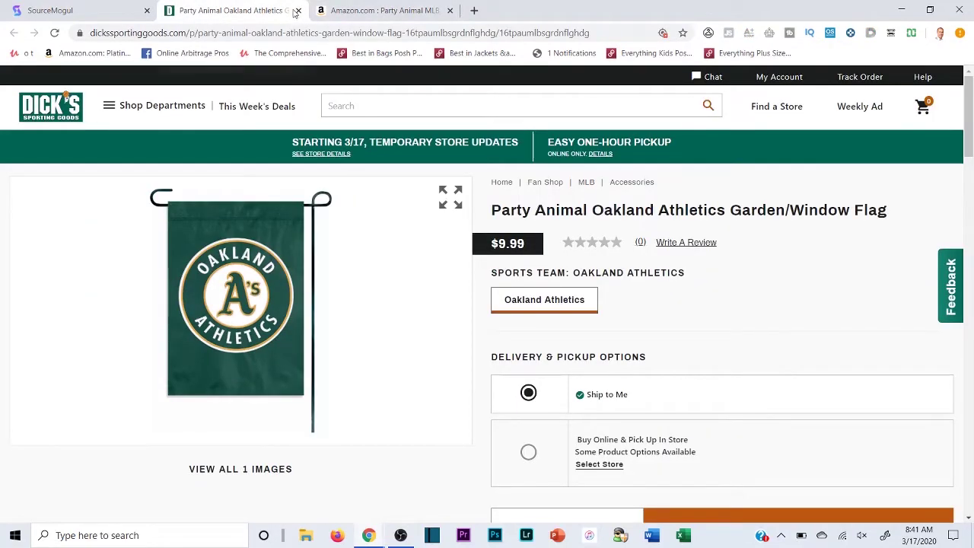
pyautogui.click(32, 9)
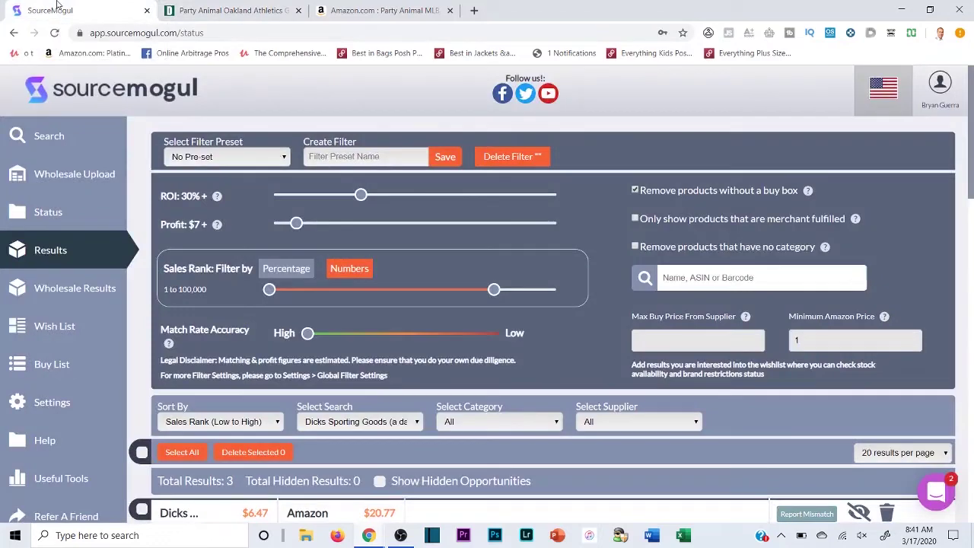
pyautogui.click(298, 10)
pyautogui.click(297, 10)
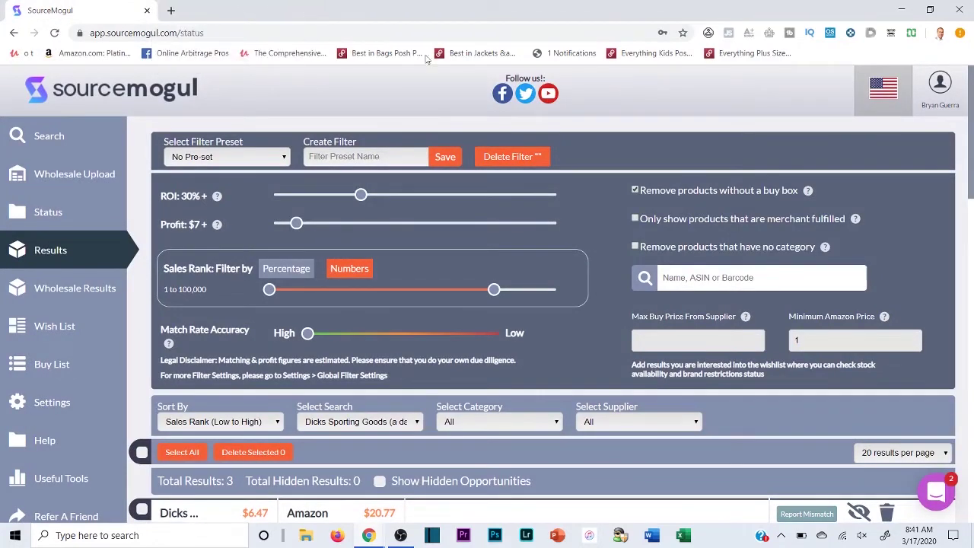
# Review the remaining SourceMogul results and open the YETI Florida State Seminoles tumbler's Dick's and Amazon pages
pyautogui.scroll(-8, 435, 232)
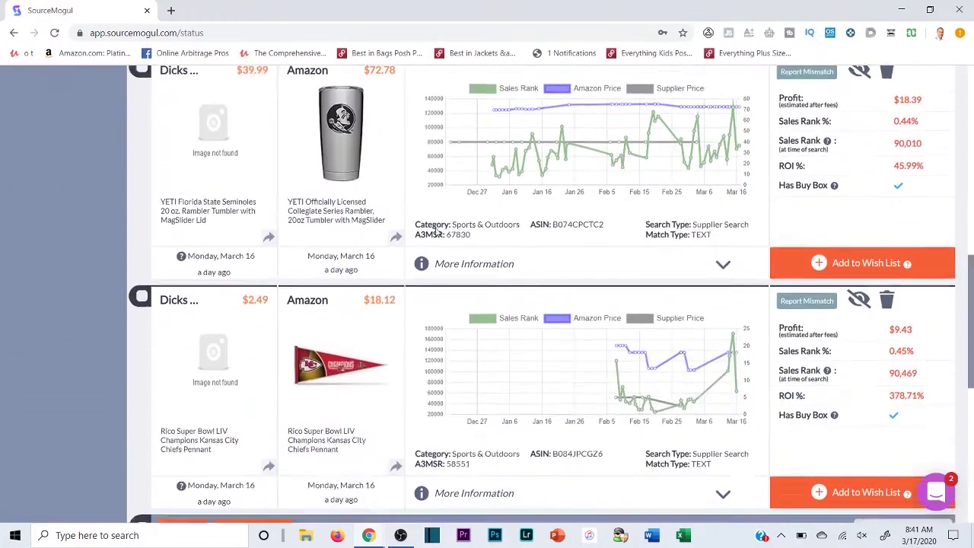
pyautogui.scroll(-1, 434, 233)
pyautogui.scroll(2, 326, 245)
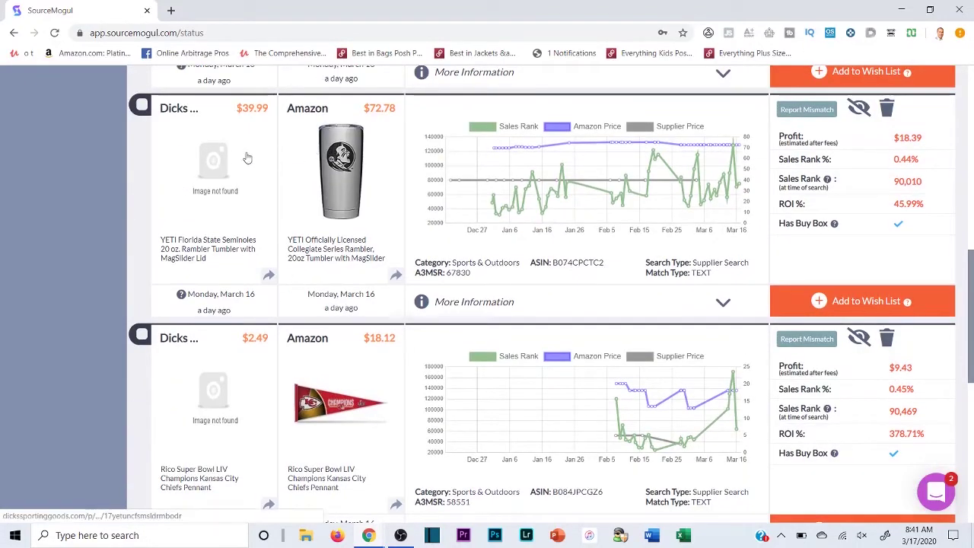
pyautogui.scroll(4, 259, 175)
pyautogui.scroll(2, 252, 196)
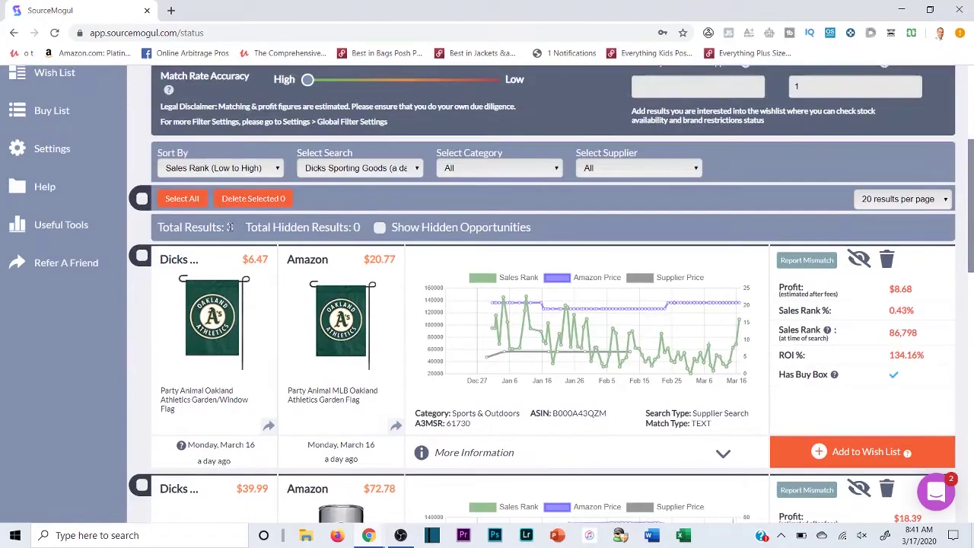
pyautogui.scroll(1, 336, 115)
pyautogui.scroll(-5, 337, 115)
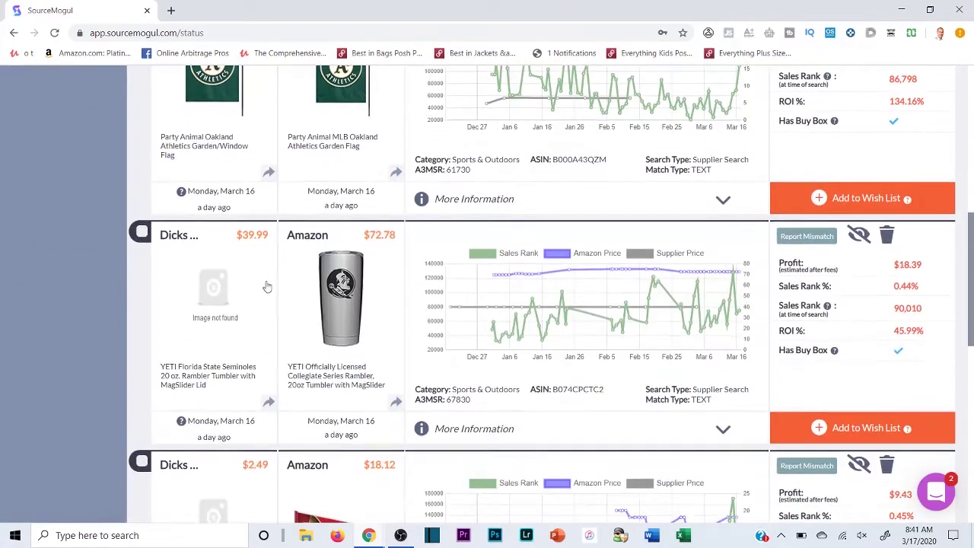
pyautogui.click(219, 285)
pyautogui.click(104, 7)
pyautogui.click(357, 300)
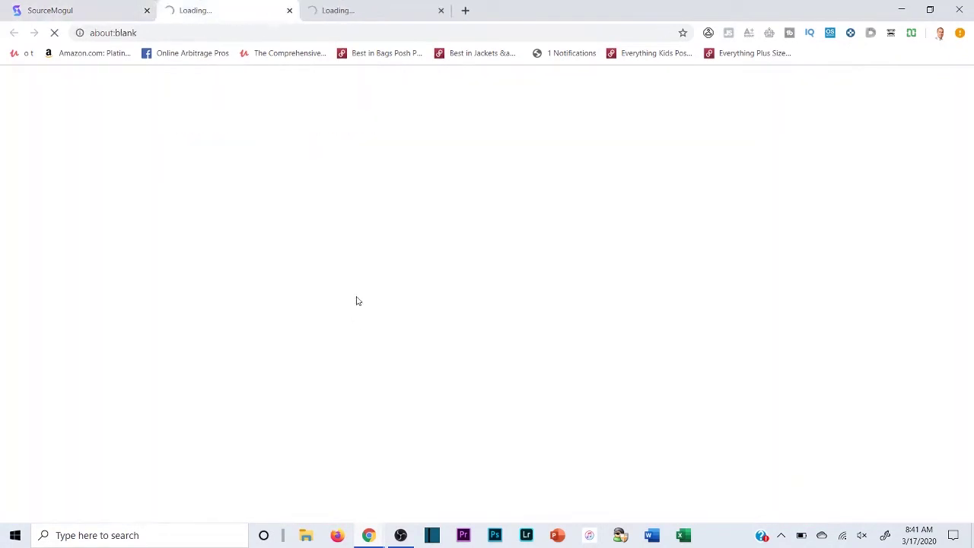
pyautogui.moveTo(236, 7); pyautogui.dragTo(384, 10)
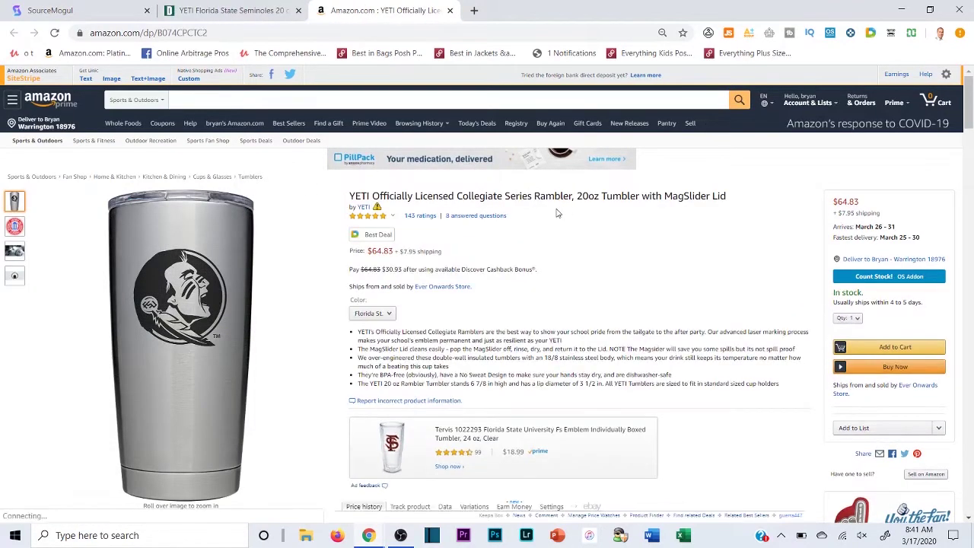
# Check the YETI tumbler's price and shipping charge on Amazon, and look at its Dick's Sporting Goods page
pyautogui.moveTo(399, 254); pyautogui.dragTo(448, 263)
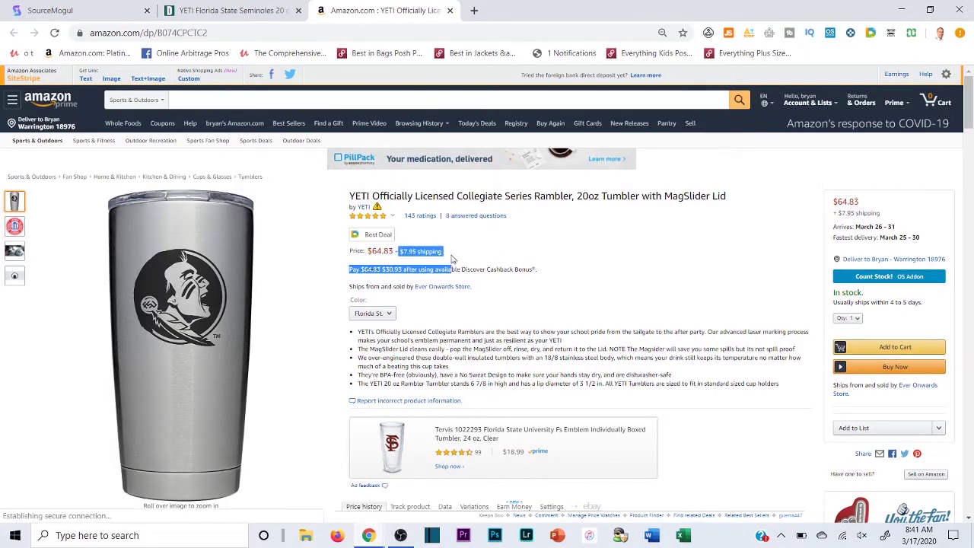
pyautogui.click(449, 254)
pyautogui.click(228, 10)
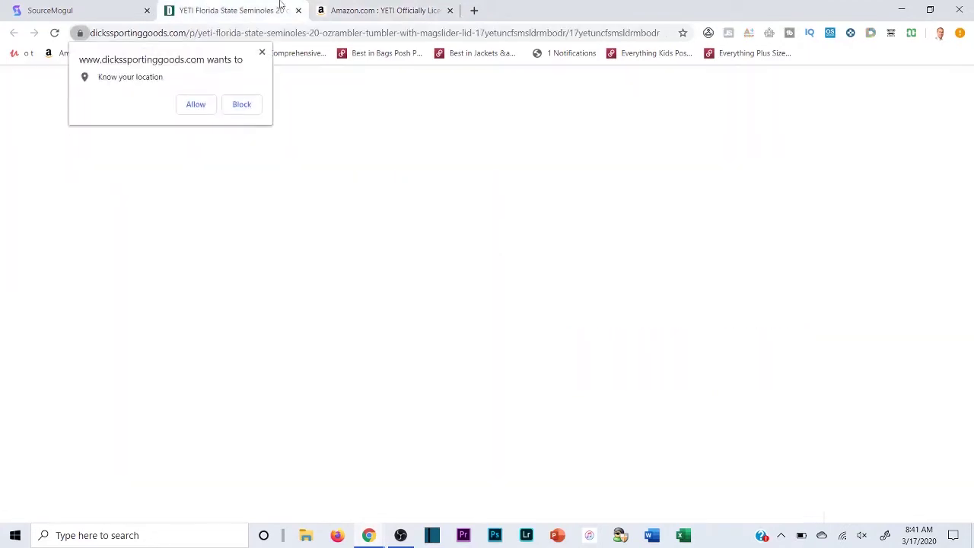
pyautogui.click(362, 10)
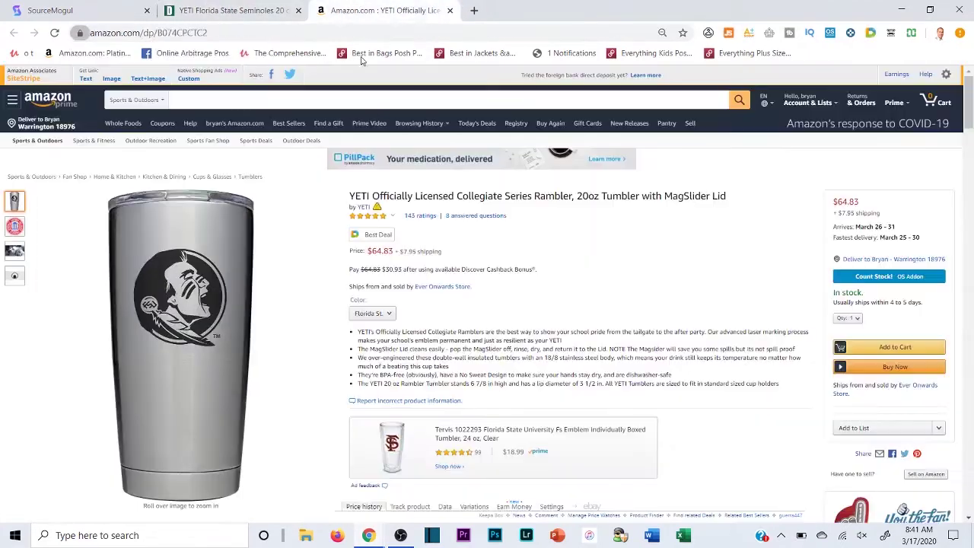
# Close the tumbler's pages and open the Amazon and Dick's pages of the Rico Super Bowl LIV Champions Kansas City Chiefs Pennant
pyautogui.click(299, 9)
pyautogui.click(299, 10)
pyautogui.scroll(-3, 317, 386)
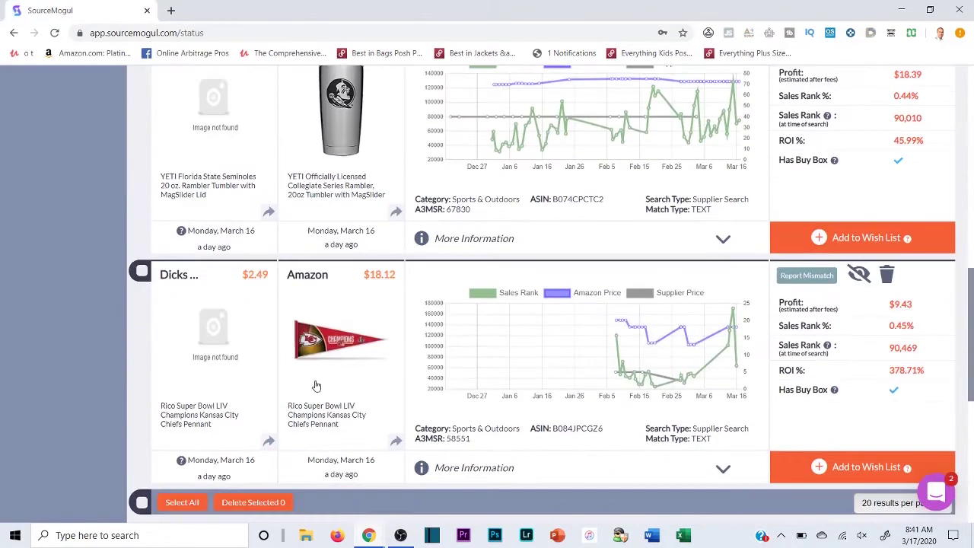
pyautogui.rightClick(327, 344)
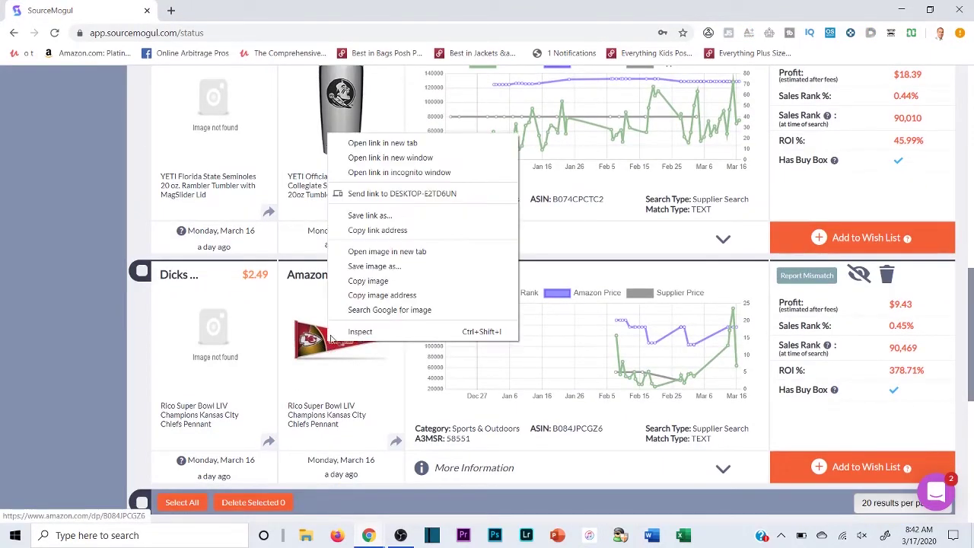
pyautogui.click(352, 144)
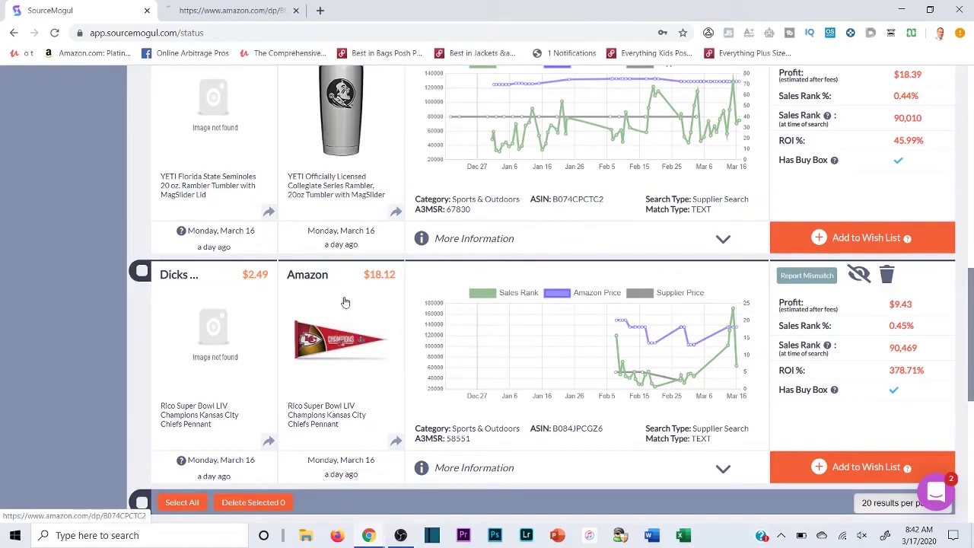
pyautogui.click(213, 335)
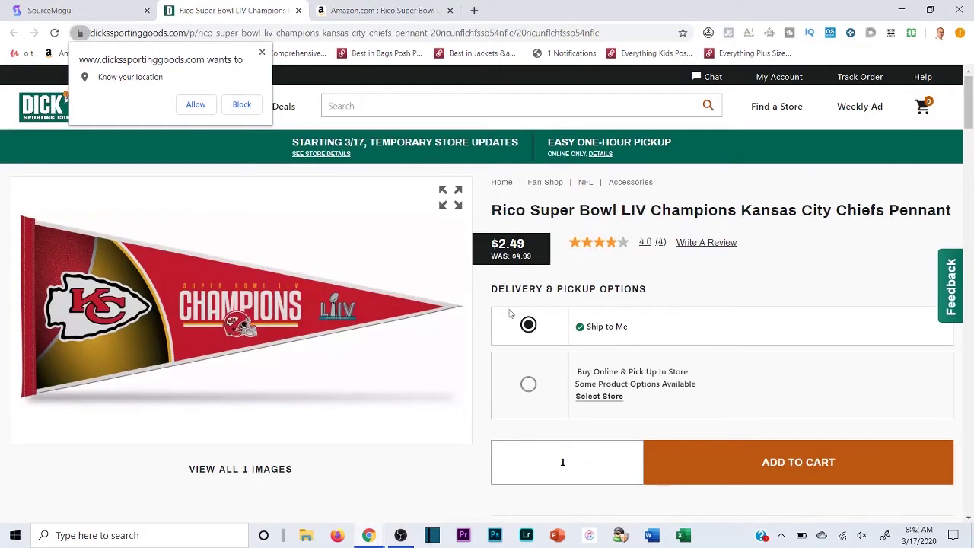
# Compare the Chiefs pennant's design, title and price between its Dick's Sporting Goods page and its Amazon listing
pyautogui.click(365, 10)
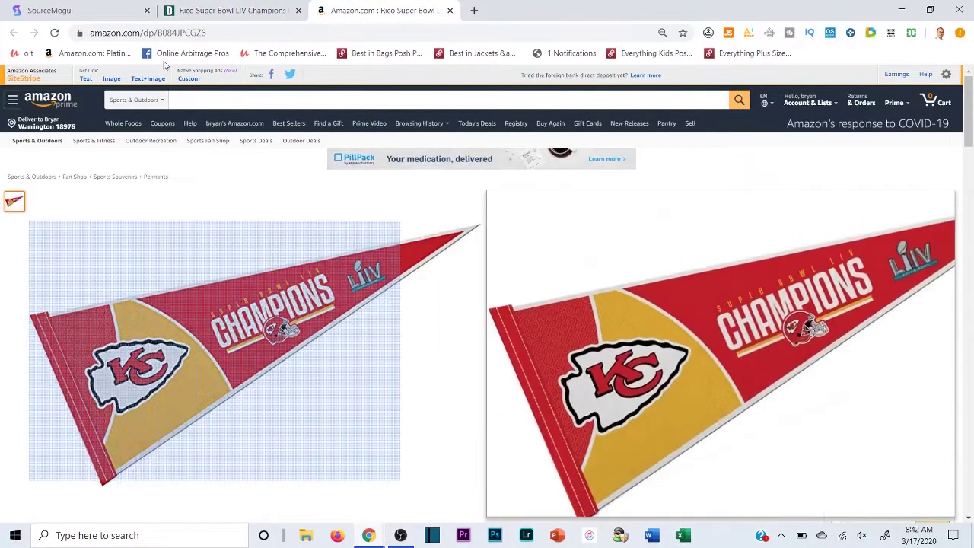
pyautogui.click(229, 8)
pyautogui.click(356, 6)
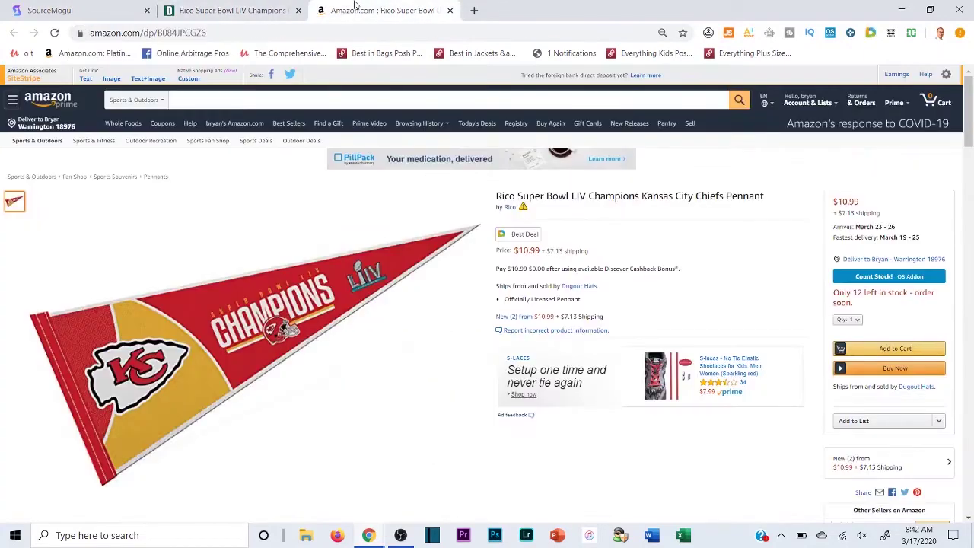
pyautogui.click(259, 5)
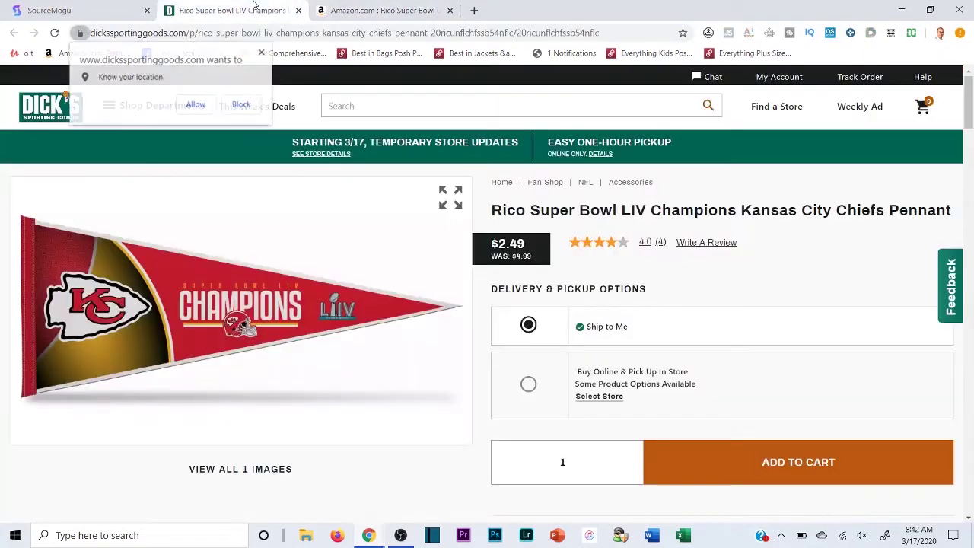
pyautogui.click(354, 7)
pyautogui.click(259, 6)
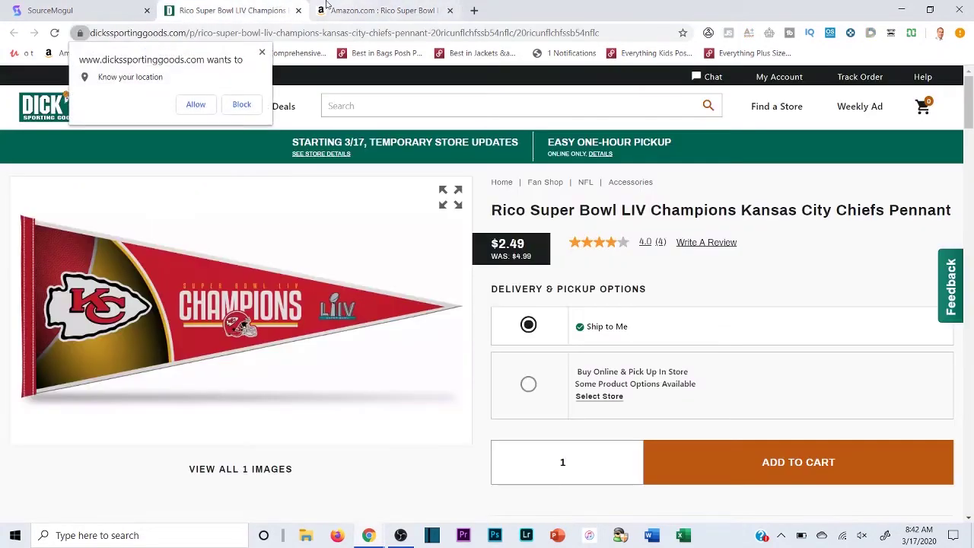
pyautogui.click(373, 5)
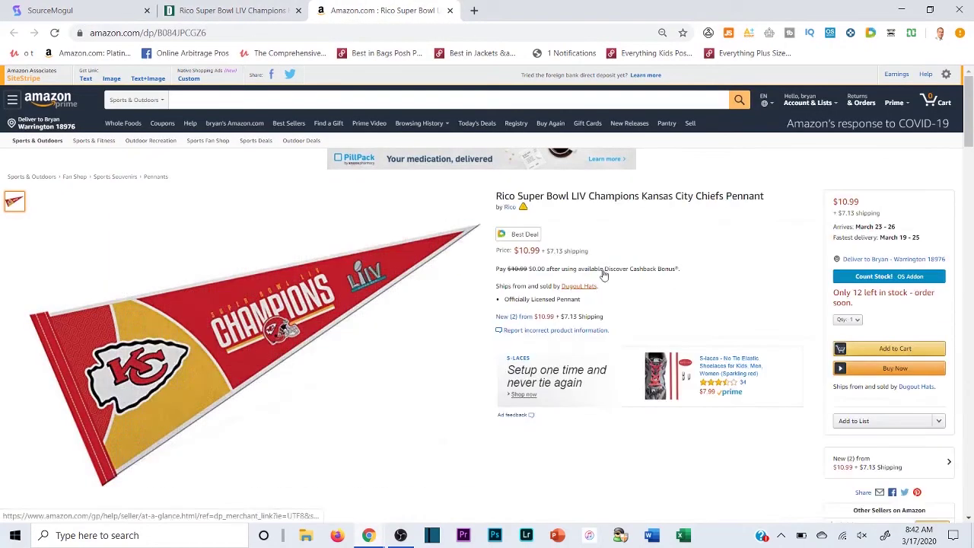
pyautogui.click(276, 5)
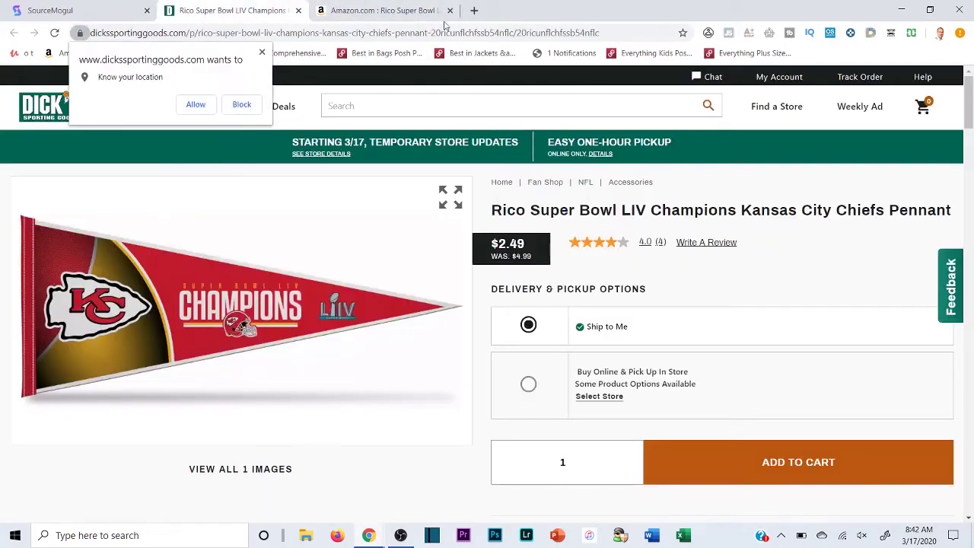
pyautogui.click(387, 5)
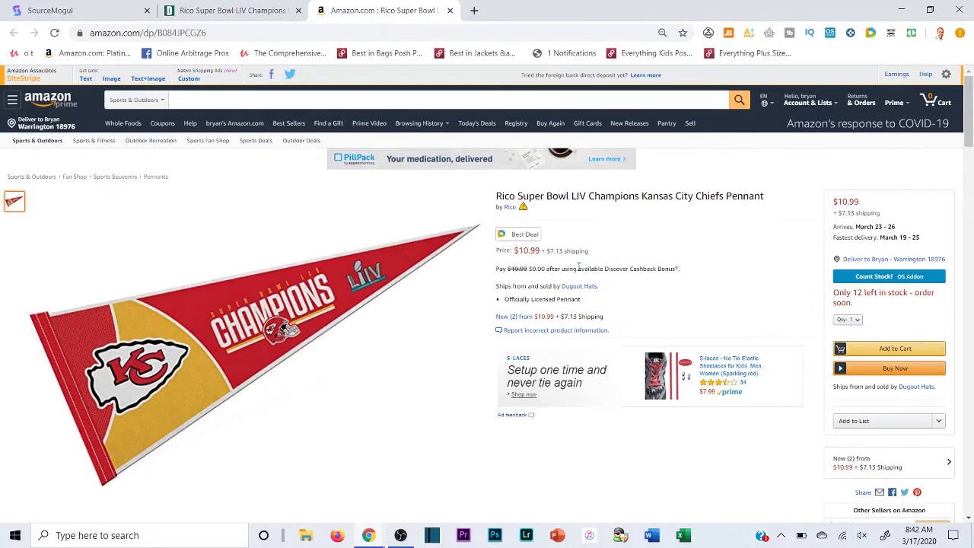
# Review the pennant's Amazon offers, shipping charges and Keepa price history
pyautogui.scroll(-2, 579, 267)
pyautogui.scroll(2, 685, 152)
pyautogui.click(576, 227)
pyautogui.scroll(-2, 691, 275)
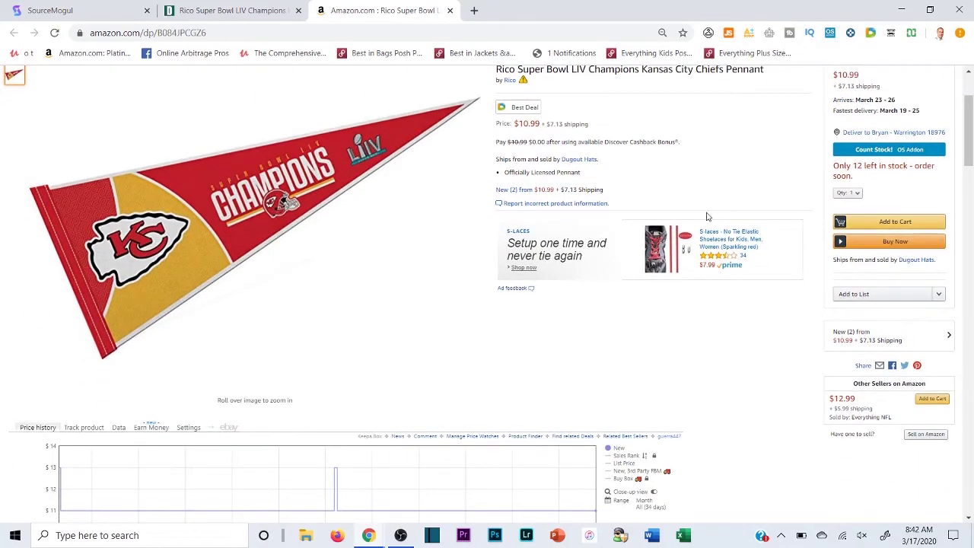
pyautogui.scroll(-8, 706, 217)
pyautogui.scroll(4, 433, 218)
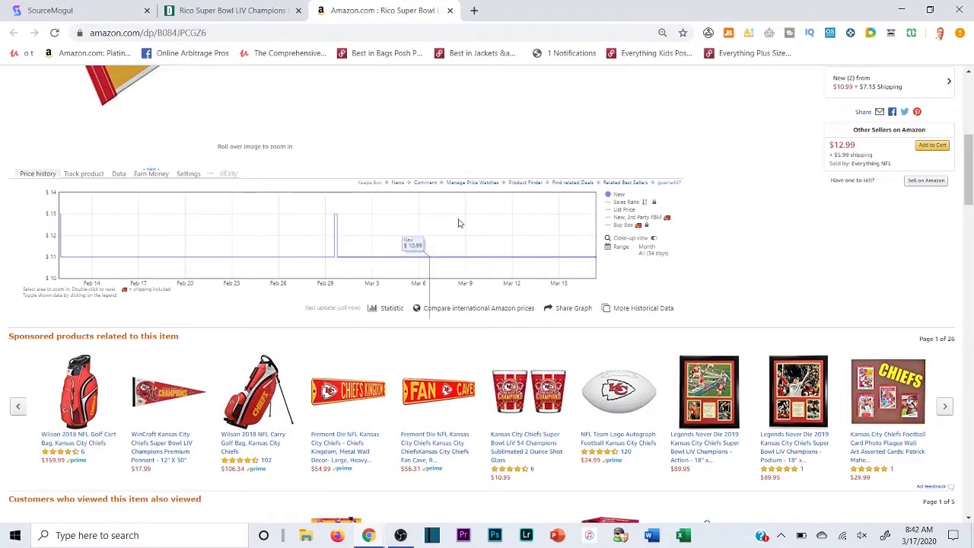
pyautogui.scroll(3, 621, 90)
pyautogui.scroll(2, 625, 147)
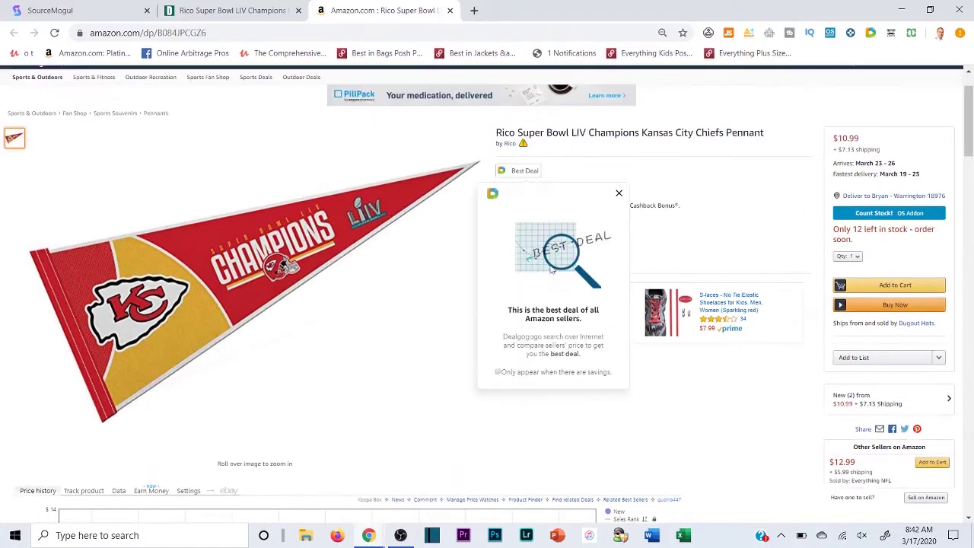
# Check the pennant's price at Dick's Sporting Goods and its Best Sellers Rank in the Amazon product details
pyautogui.click(221, 10)
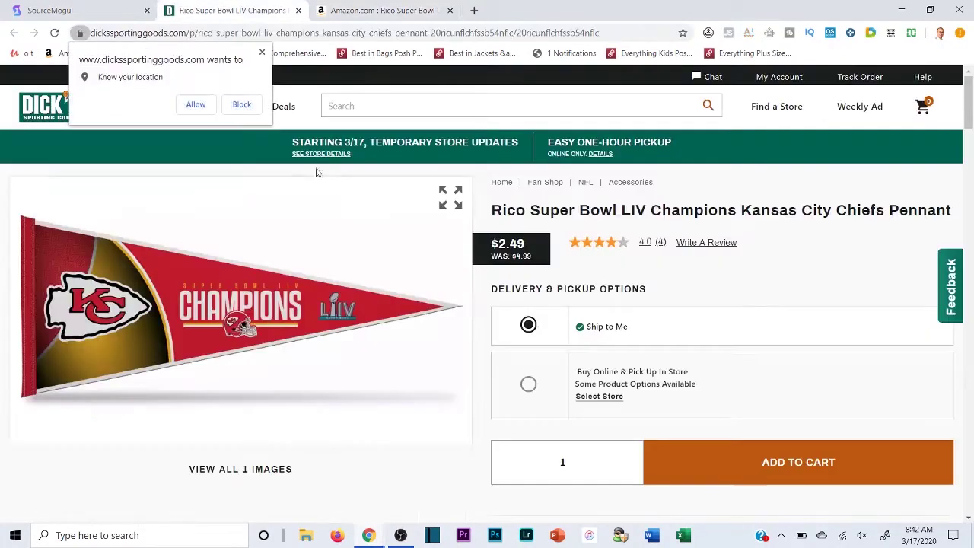
pyautogui.moveTo(531, 244); pyautogui.dragTo(488, 244)
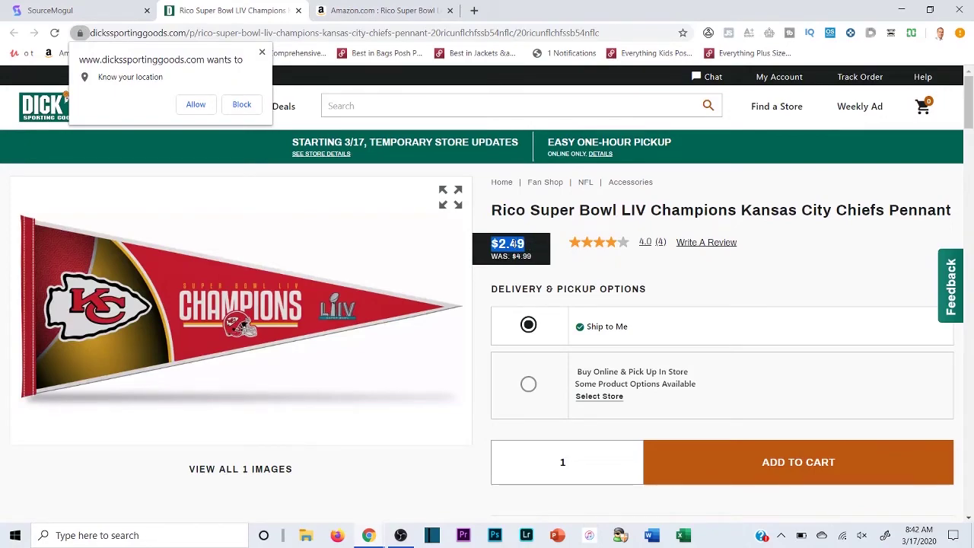
pyautogui.click(385, 10)
pyautogui.scroll(-15, 458, 281)
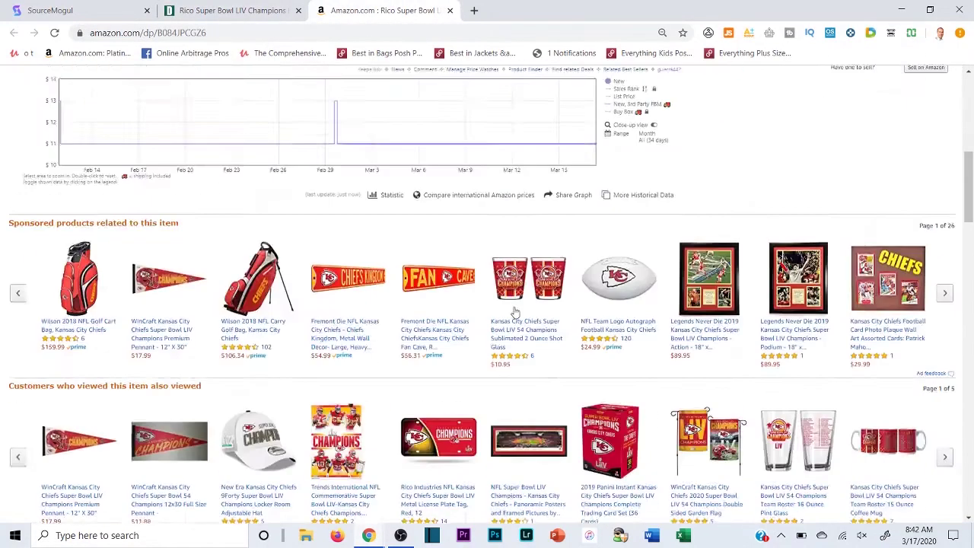
pyautogui.scroll(-3, 380, 266)
pyautogui.scroll(4, 398, 294)
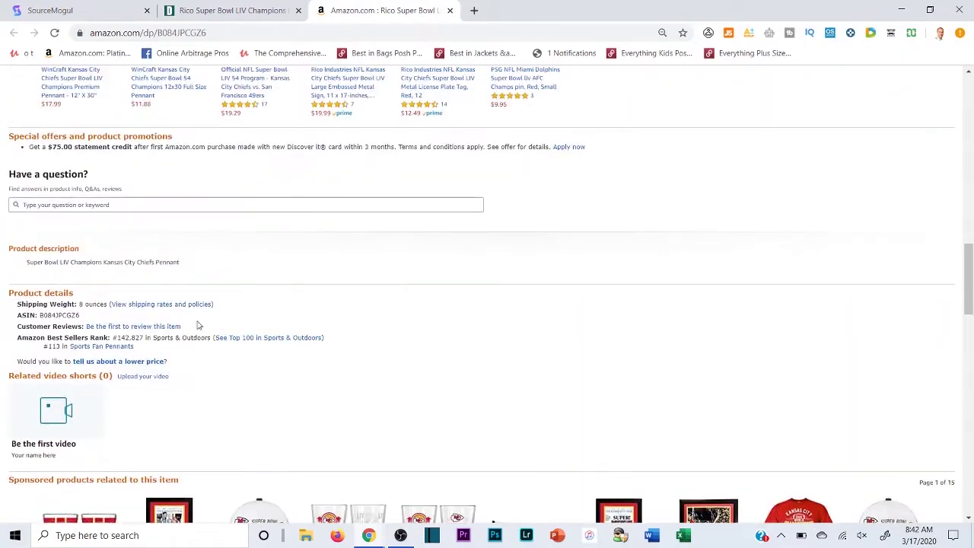
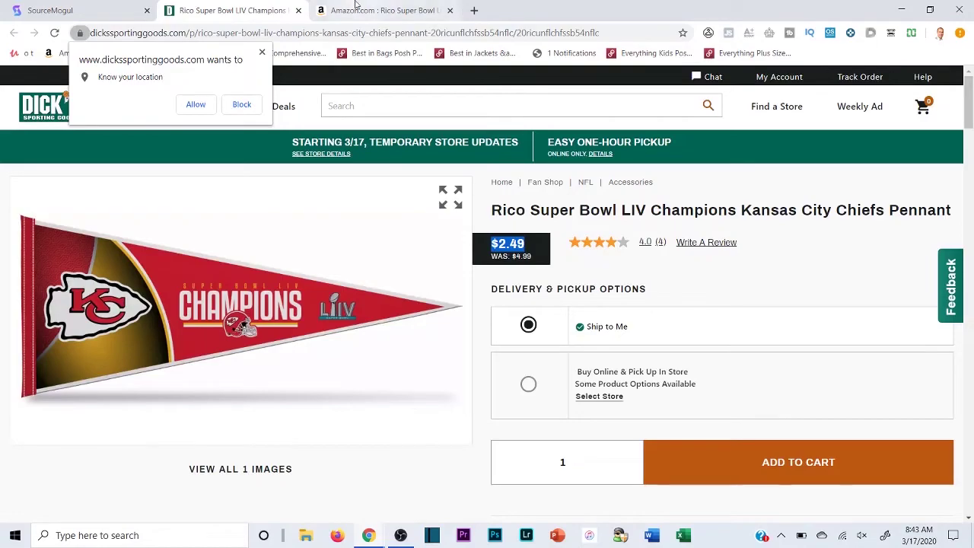
# Try to open the AMZScout FBA Calculator for the pennant's Amazon listing, and close it
pyautogui.click(358, 9)
pyautogui.scroll(20, 531, 126)
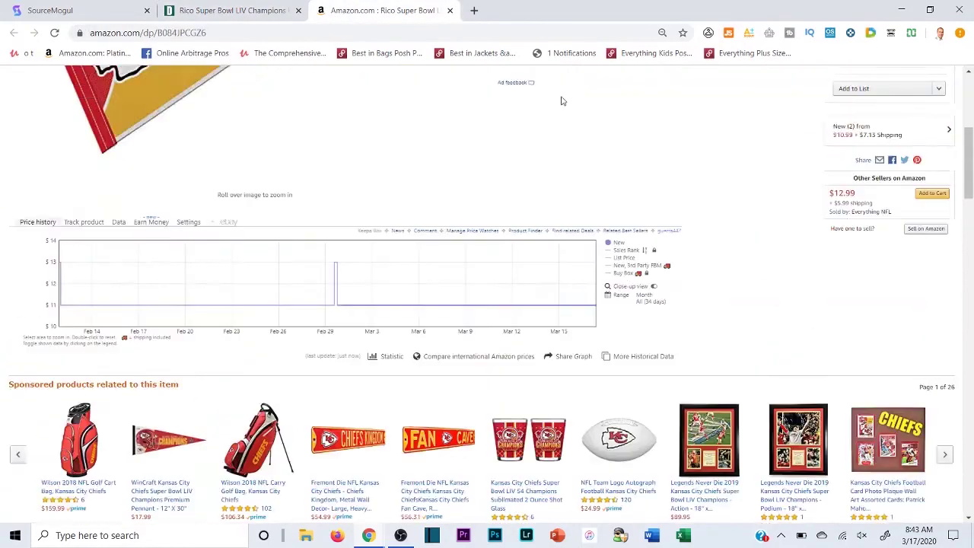
pyautogui.click(751, 33)
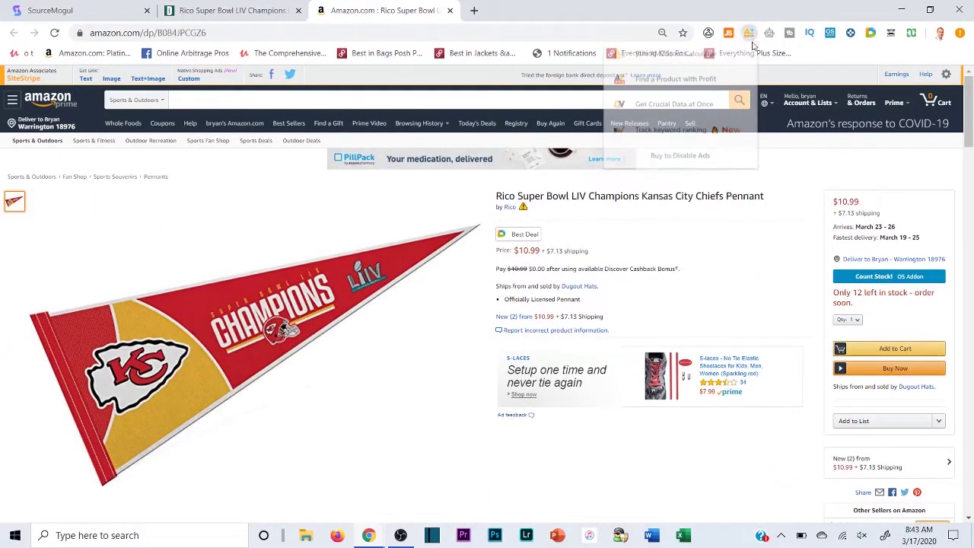
pyautogui.click(720, 61)
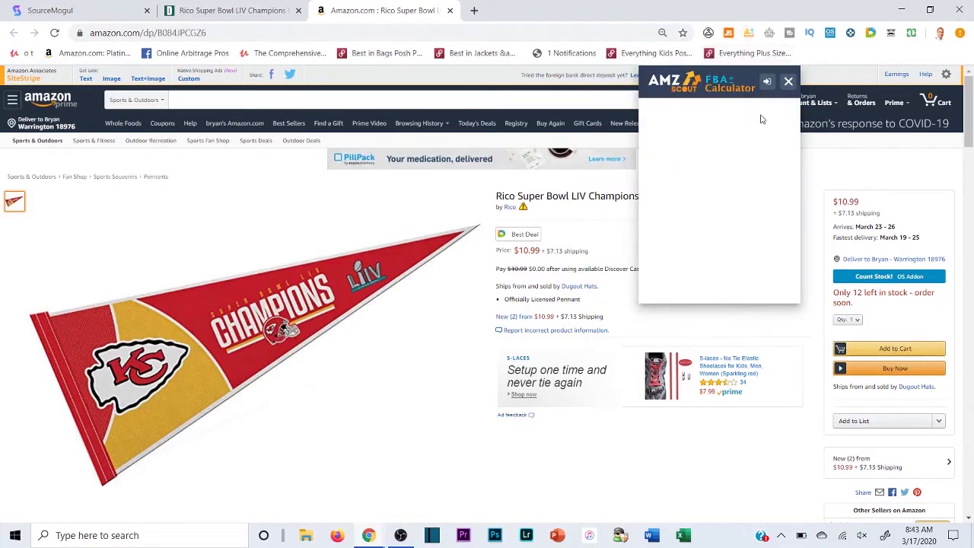
pyautogui.click(789, 81)
# Copy the pennant's ASIN from the Amazon product details
pyautogui.scroll(-15, 598, 239)
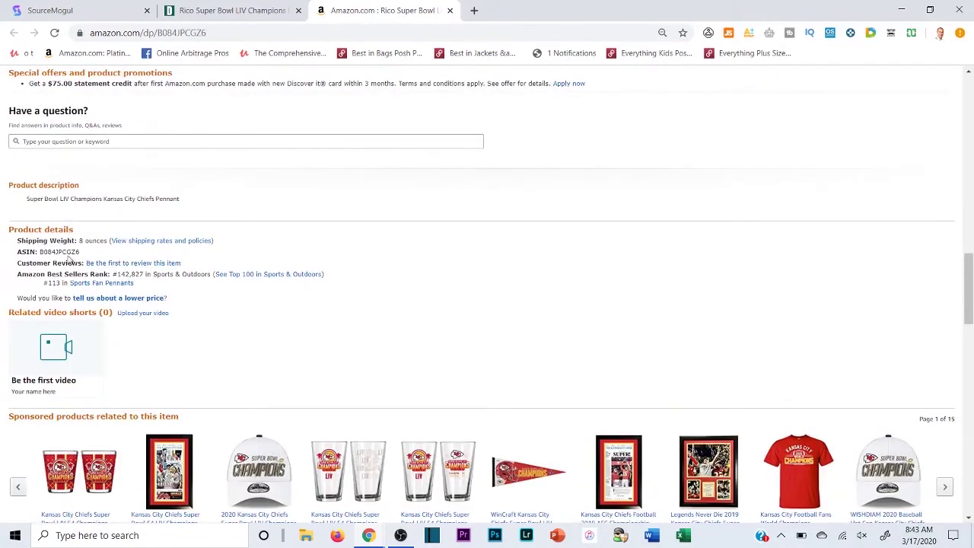
pyautogui.doubleClick(70, 252)
pyautogui.rightClick(70, 252)
pyautogui.click(87, 261)
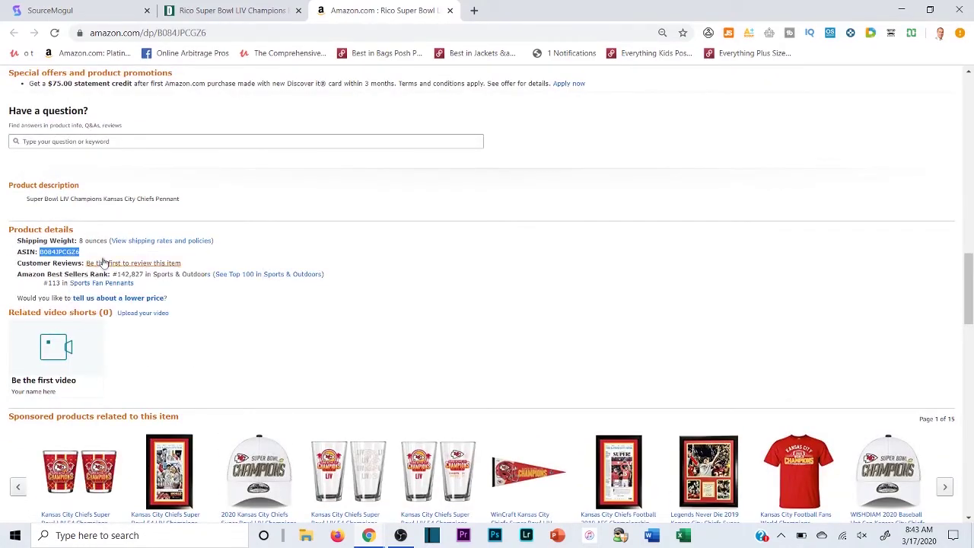
# Search Google for "amazon fba calculator" in a new tab and open Amazon Seller Central's FBA Revenue Calculator
pyautogui.click(473, 10)
pyautogui.write('amazonf b')
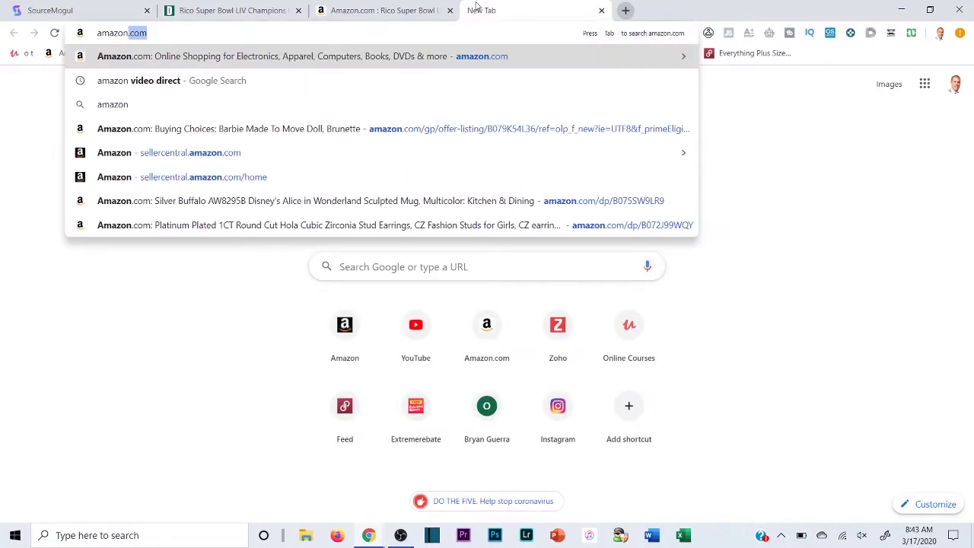
pyautogui.press('BackSpace')
pyautogui.press('BackSpace')
pyautogui.press('BackSpace')
pyautogui.write('fba cal')
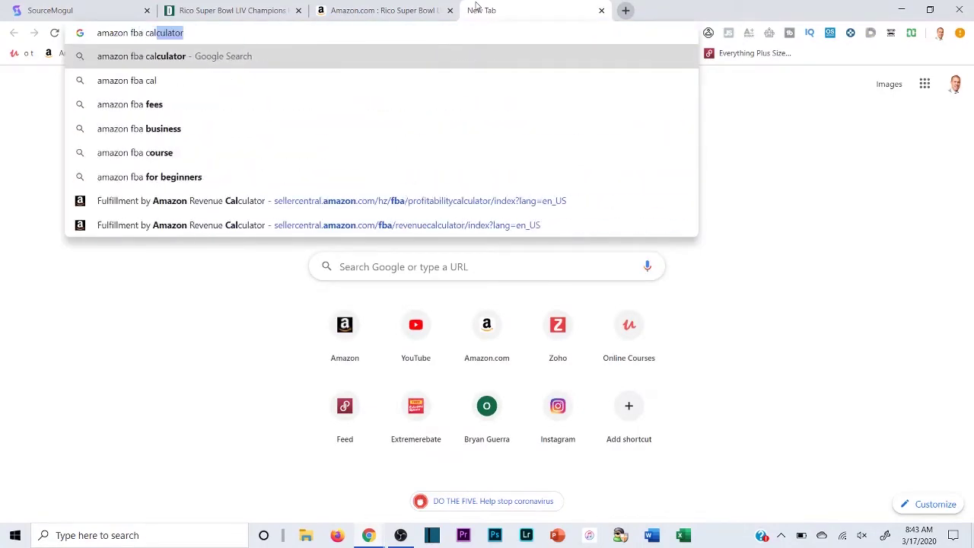
pyautogui.press('Return')
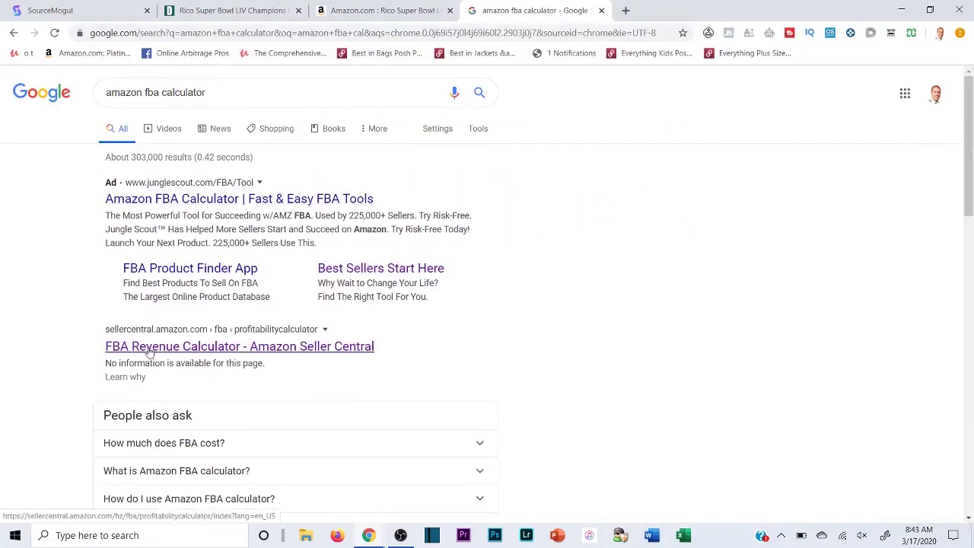
pyautogui.click(160, 348)
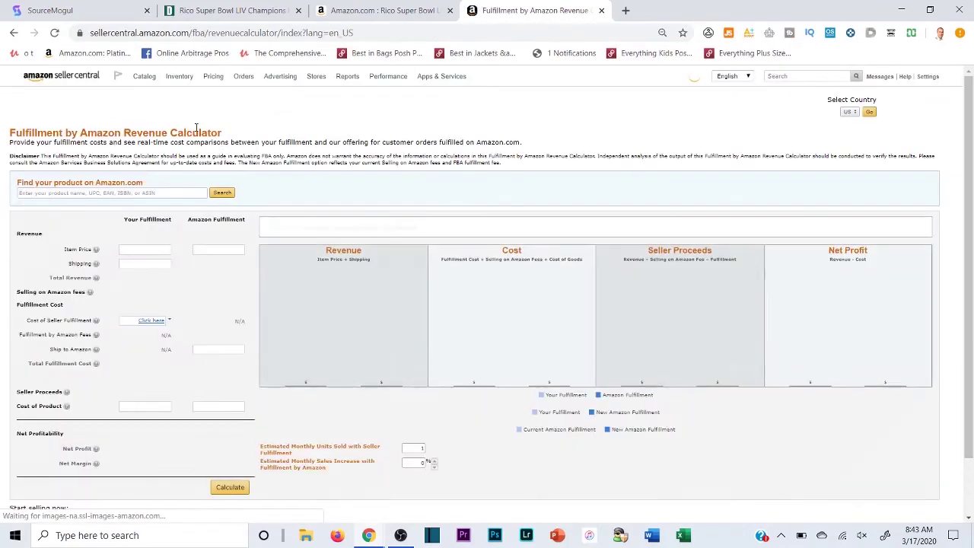
# Look up the pennant in the revenue calculator by its ASIN, B084JPCGZ6
pyautogui.click(156, 193)
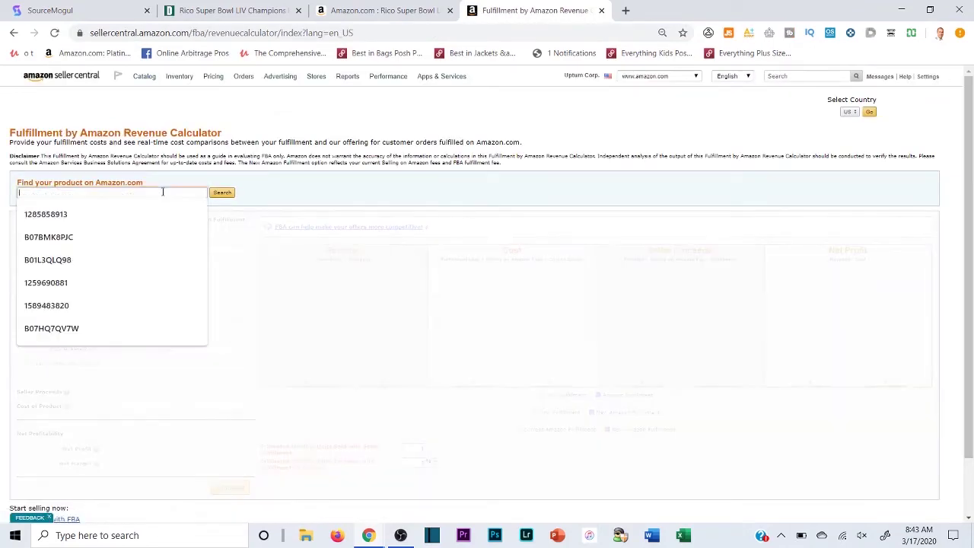
pyautogui.click(46, 214)
pyautogui.click(222, 193)
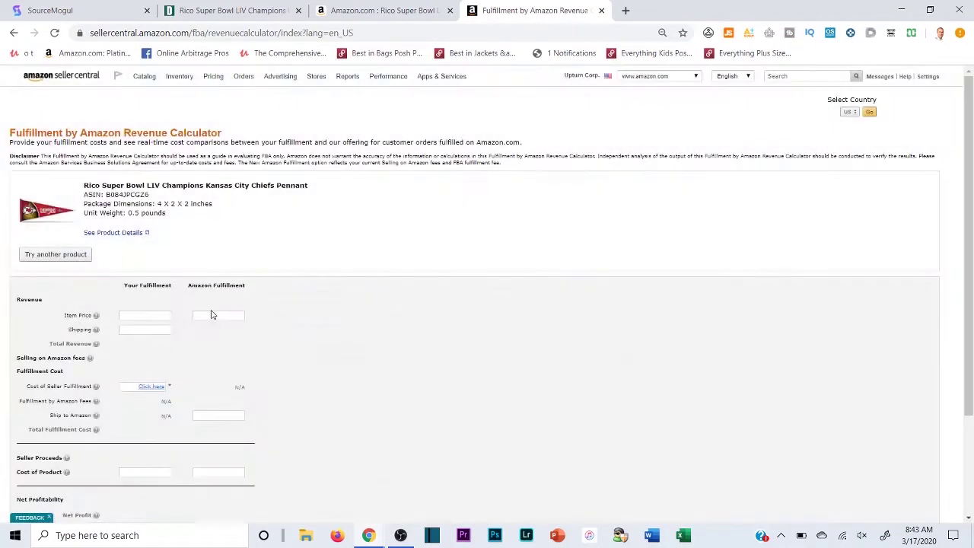
# Calculate the pennant's net profit with an Amazon Fulfillment item price of 17.99, Ship to Amazon 1 and product cost 2.50 in both columns
pyautogui.click(213, 318)
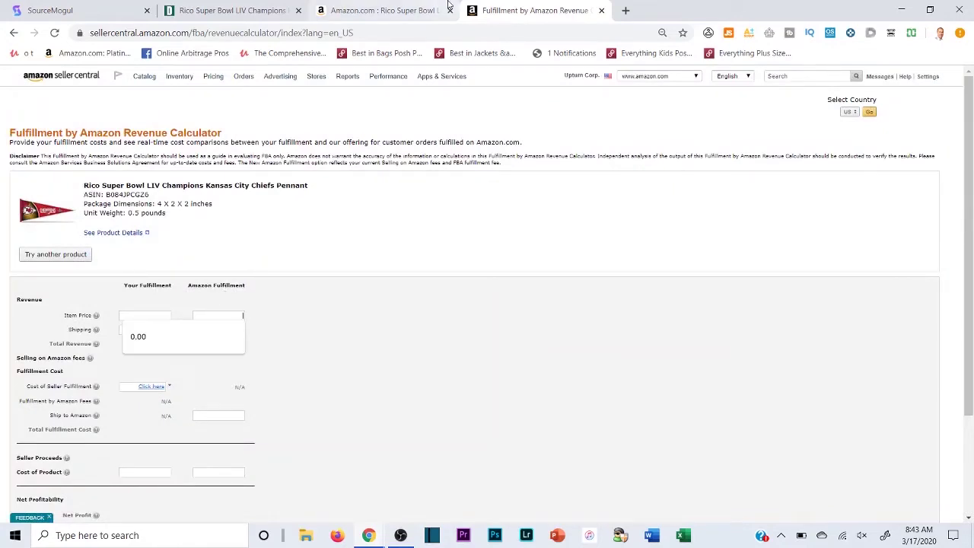
pyautogui.write('17.99')
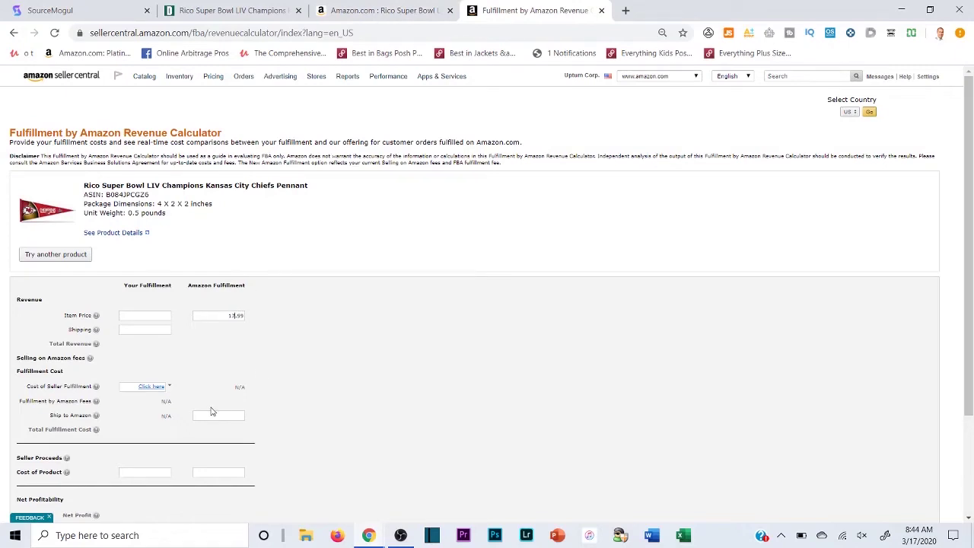
pyautogui.click(213, 412)
pyautogui.write('1')
pyautogui.scroll(-2, 279, 394)
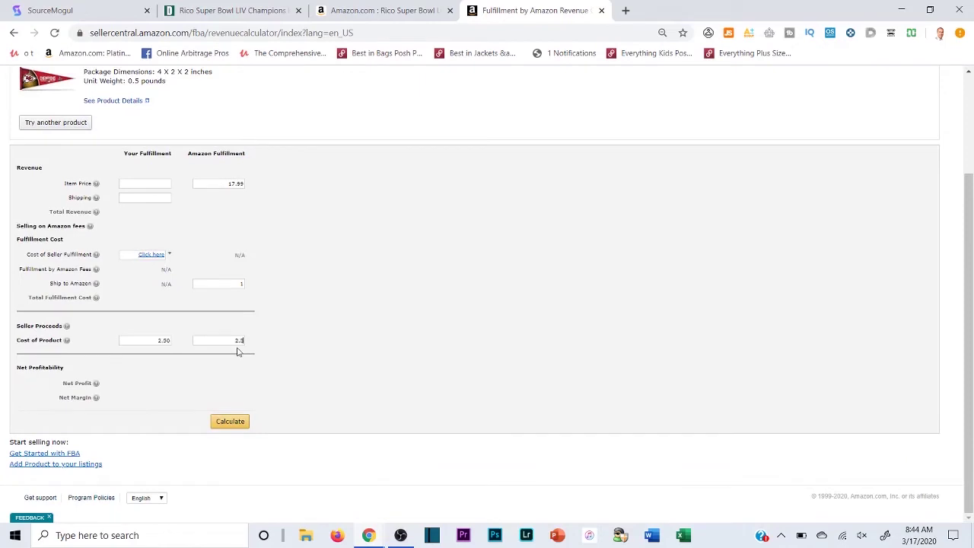
pyautogui.click(229, 422)
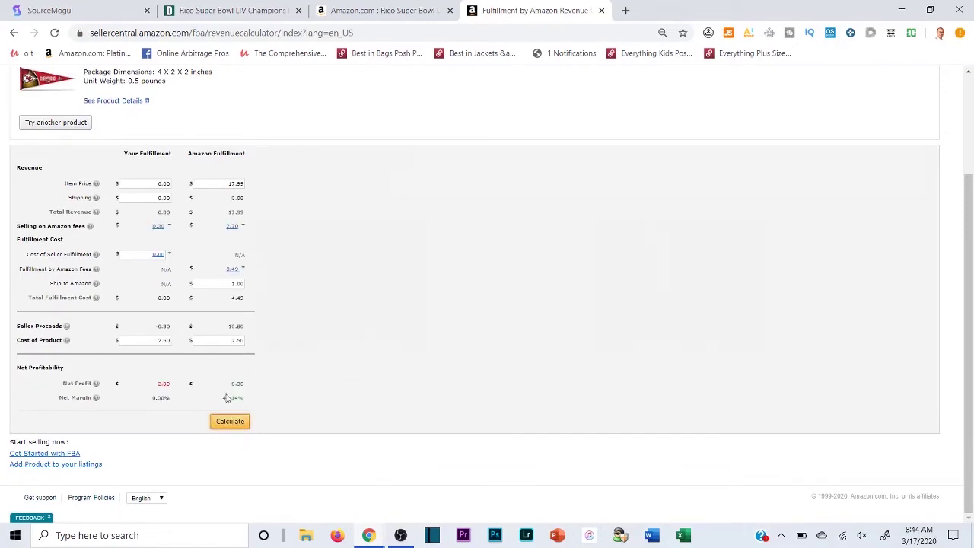
pyautogui.doubleClick(236, 384)
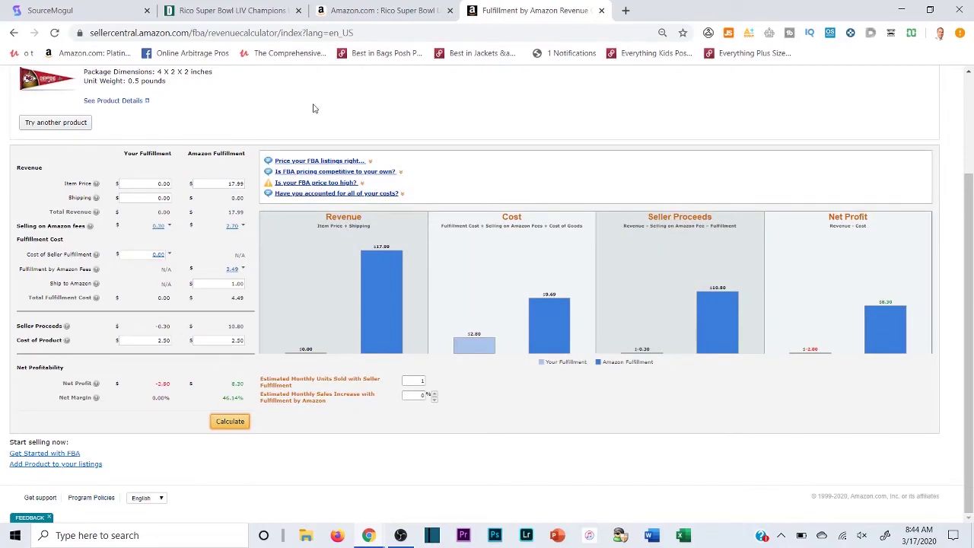
# Close the pennant's Amazon and Dick's pages and return to the SourceMogul results
pyautogui.click(427, 11)
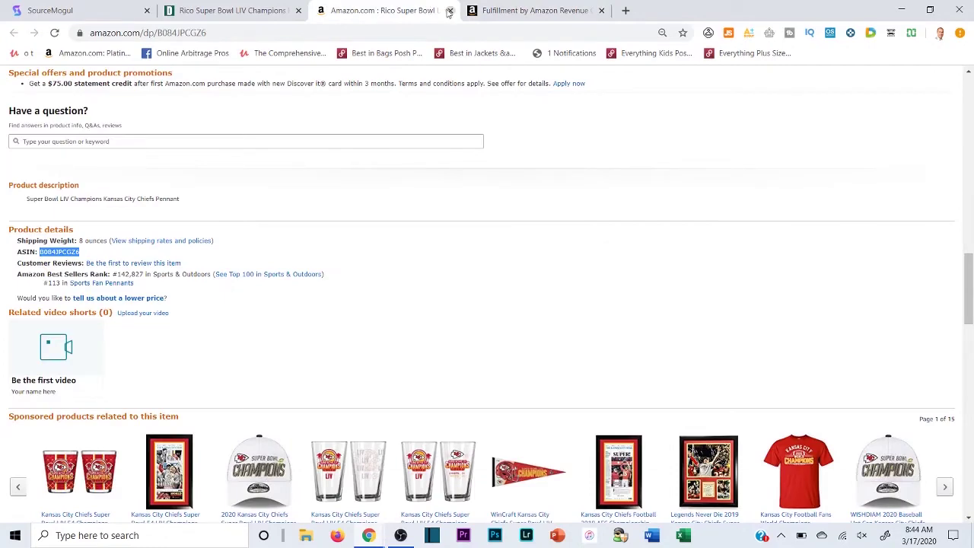
pyautogui.click(450, 11)
pyautogui.click(298, 11)
pyautogui.click(114, 12)
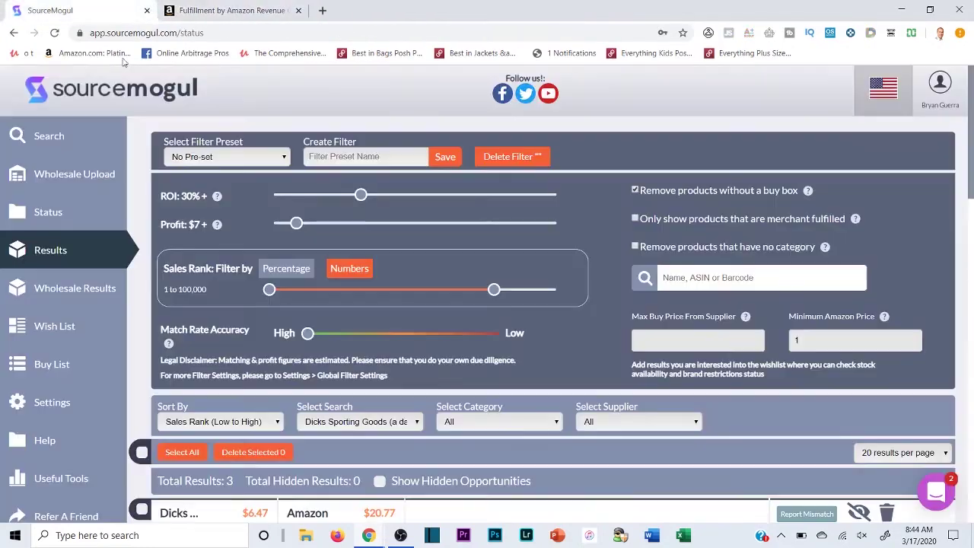
# Loosen the results filters to ROI 25%+ and profit $6+
pyautogui.scroll(-3, 292, 227)
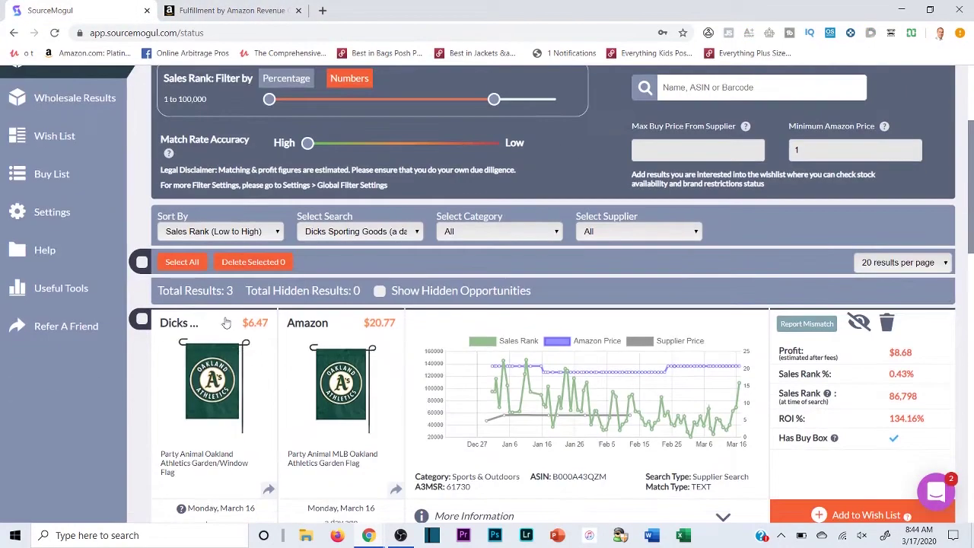
pyautogui.moveTo(228, 296); pyautogui.dragTo(362, 293)
pyautogui.click(241, 293)
pyautogui.scroll(3, 306, 234)
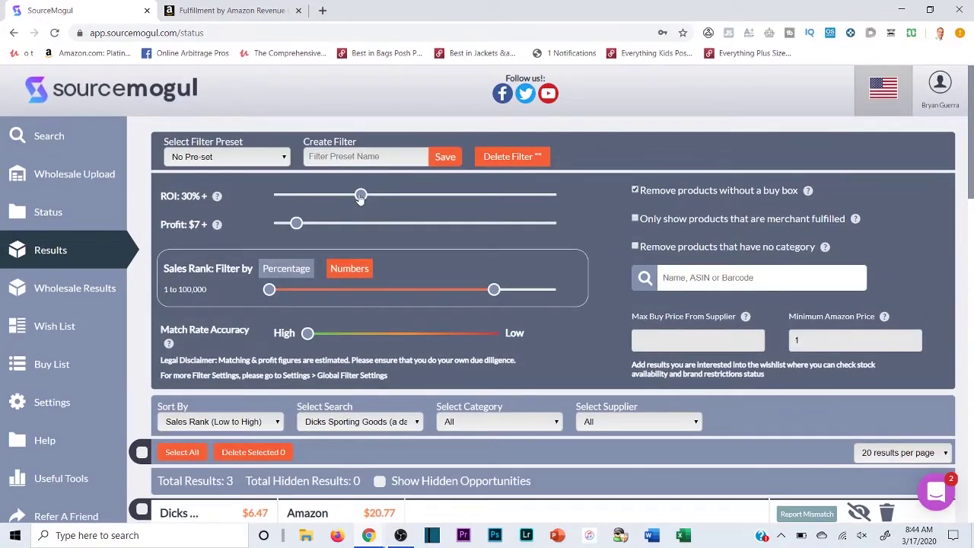
pyautogui.moveTo(360, 196)
pyautogui.mouseDown()
pyautogui.moveTo(339, 196)
pyautogui.moveTo(348, 196)
pyautogui.mouseUp()
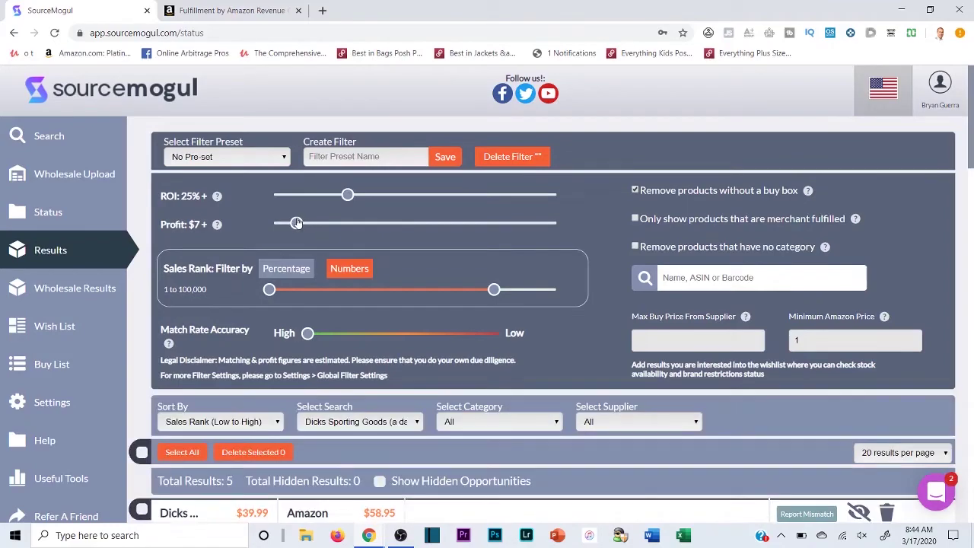
pyautogui.moveTo(296, 223); pyautogui.dragTo(293, 223)
# Open the Amazon and Dick's pages for the Berkley NanoFil Uni-filament Fishing Line in new tabs, then return to the results
pyautogui.scroll(-2, 318, 381)
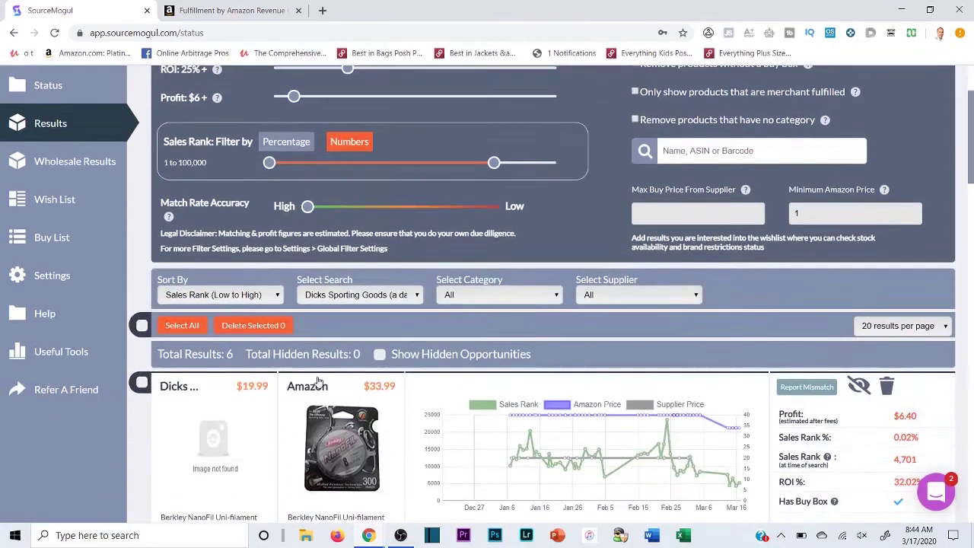
pyautogui.scroll(-5, 318, 381)
pyautogui.scroll(2, 348, 315)
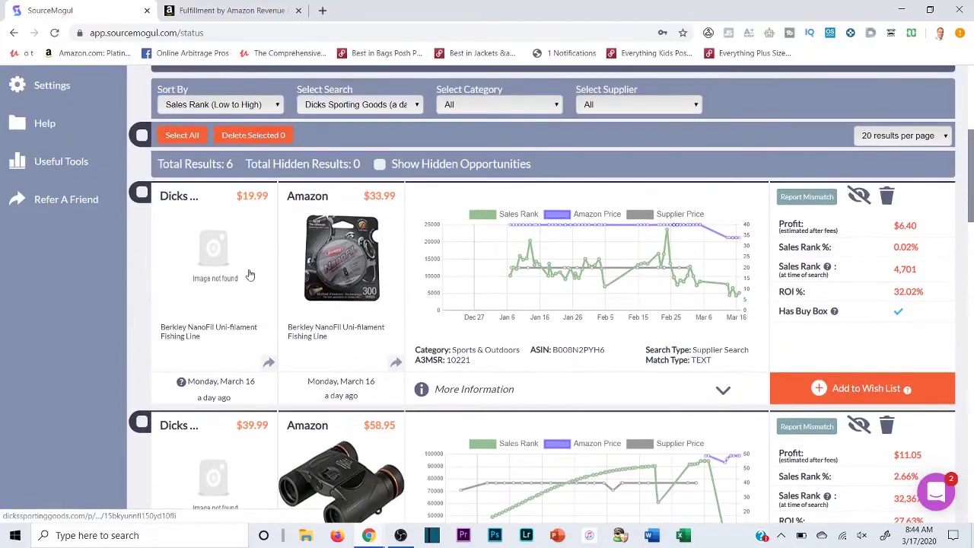
pyautogui.rightClick(342, 245)
pyautogui.click(358, 259)
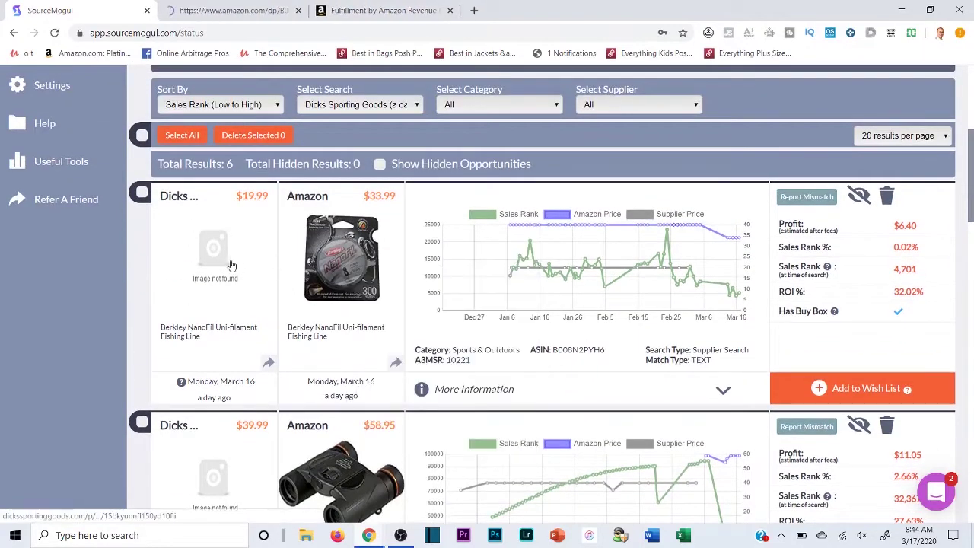
pyautogui.click(232, 265)
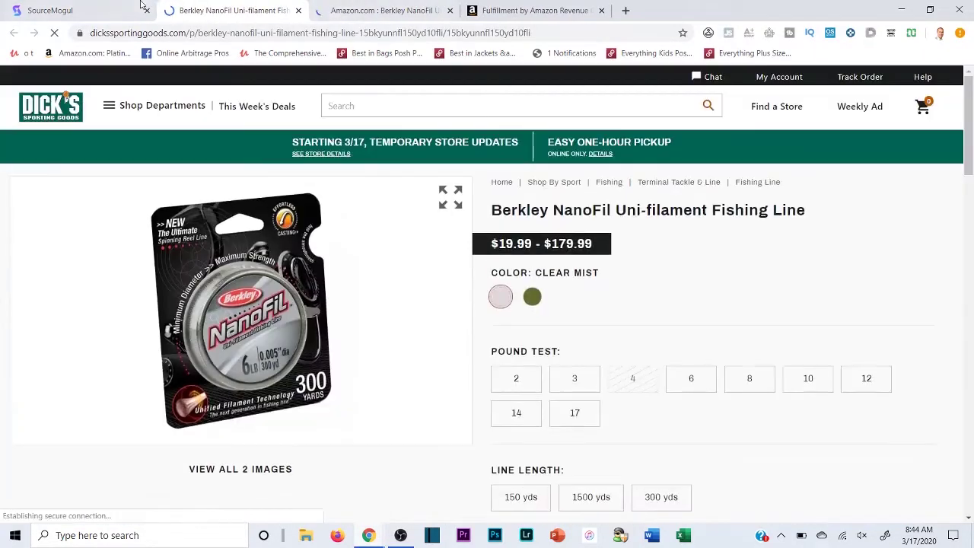
pyautogui.click(137, 8)
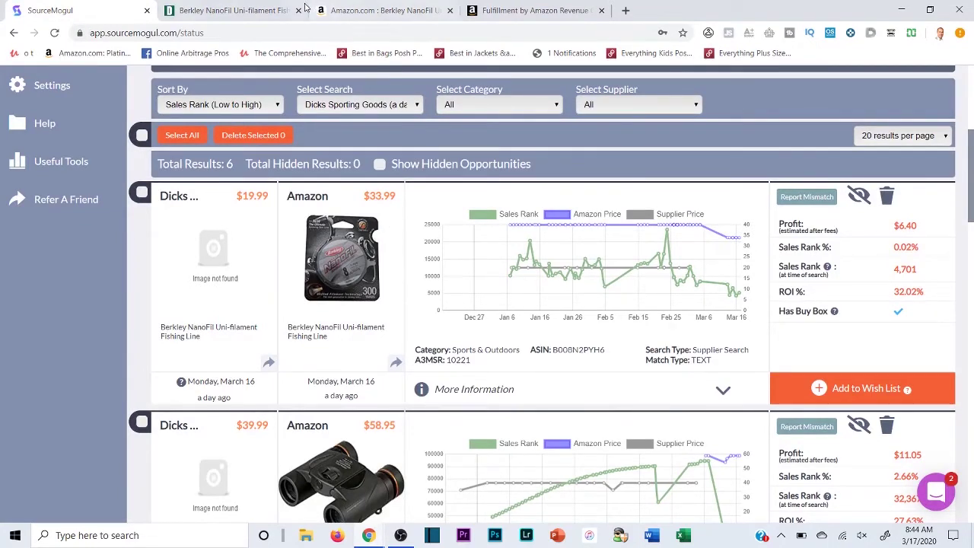
# Compare the fishing line's image, color and size options between the Dick's page and the Amazon listing
pyautogui.click(232, 10)
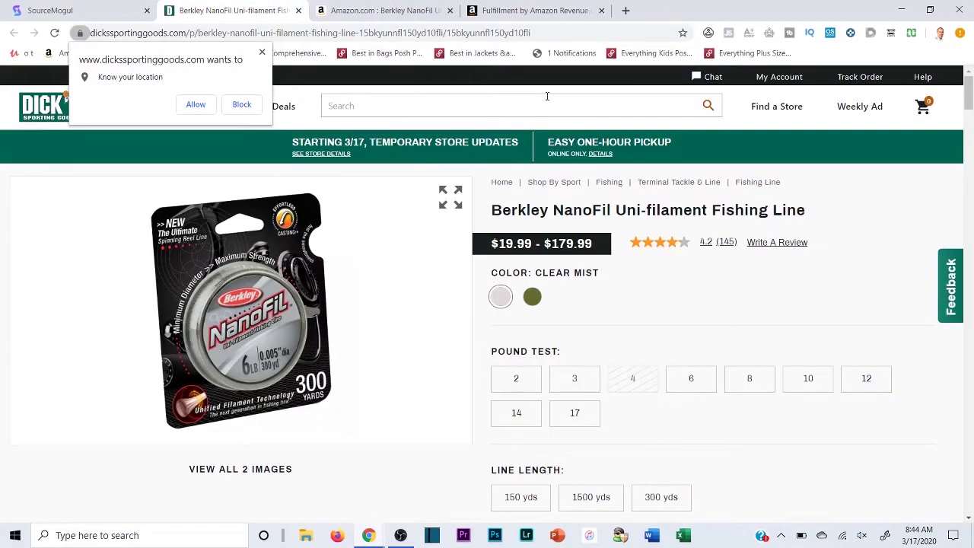
pyautogui.click(386, 6)
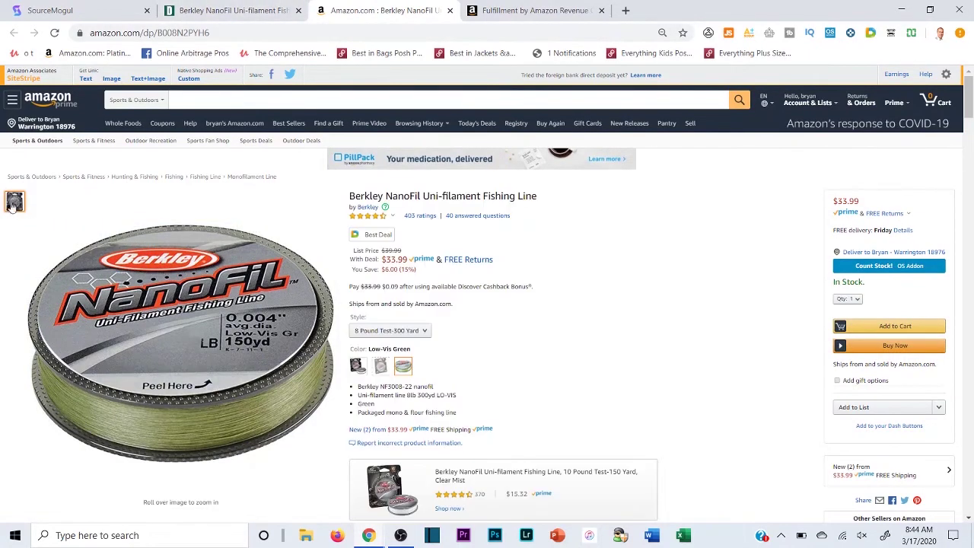
pyautogui.hotkey('ctrl', 'shift', 'Tab')
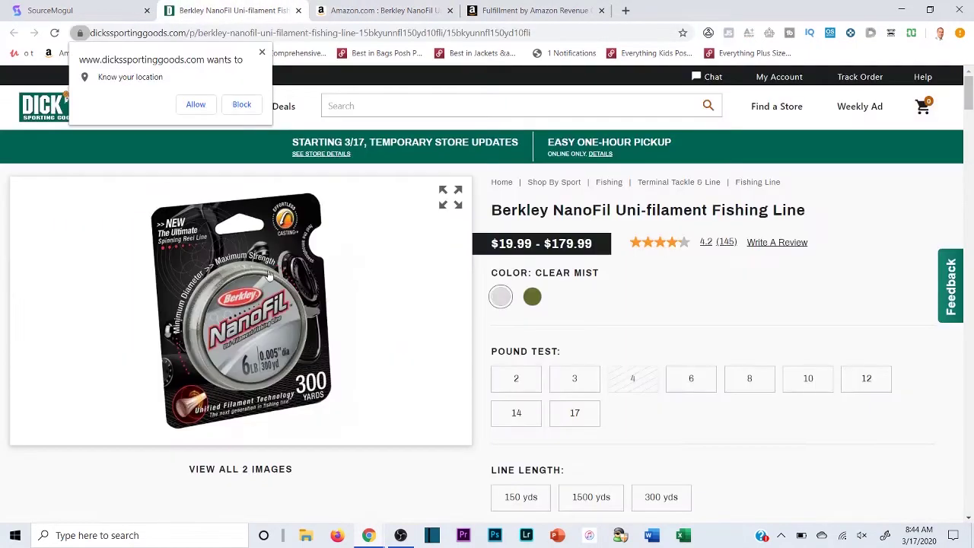
pyautogui.click(381, 10)
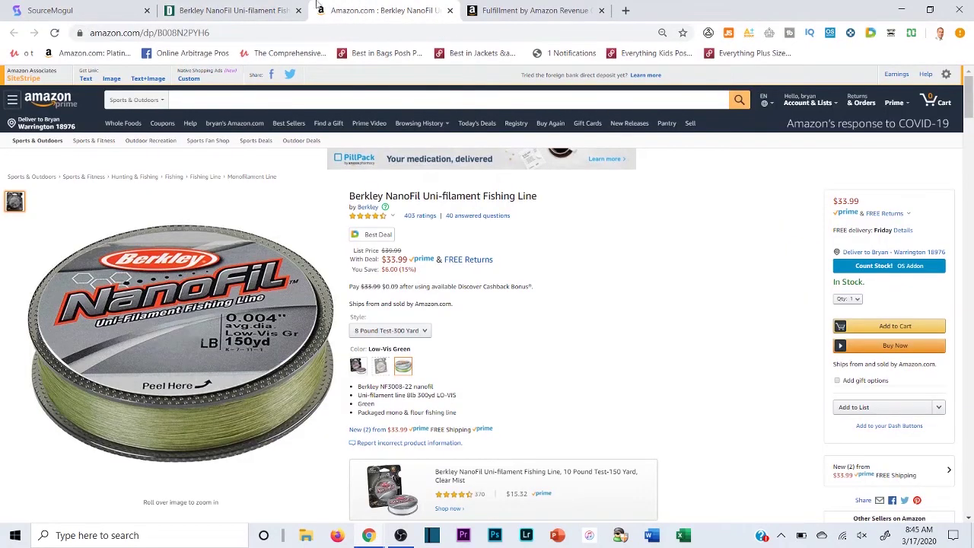
pyautogui.click(247, 8)
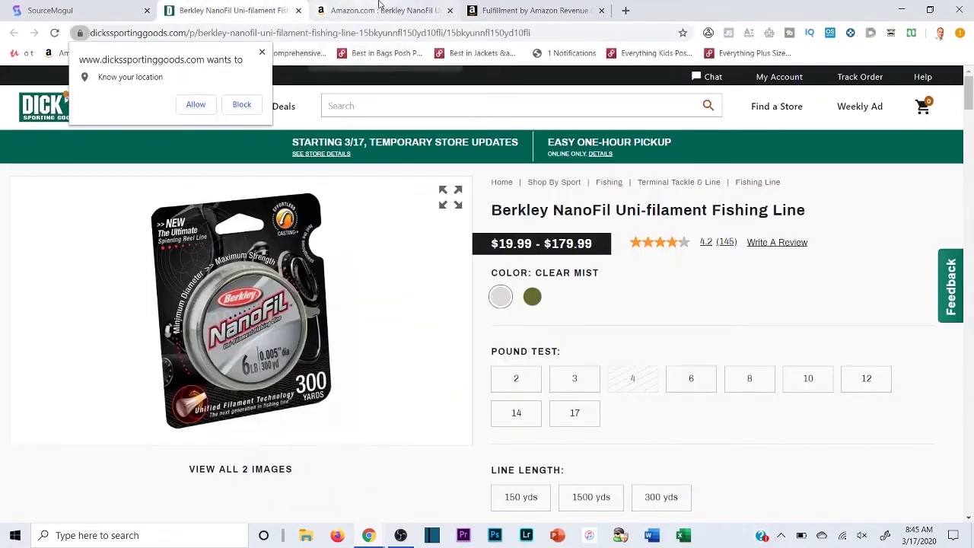
pyautogui.click(381, 9)
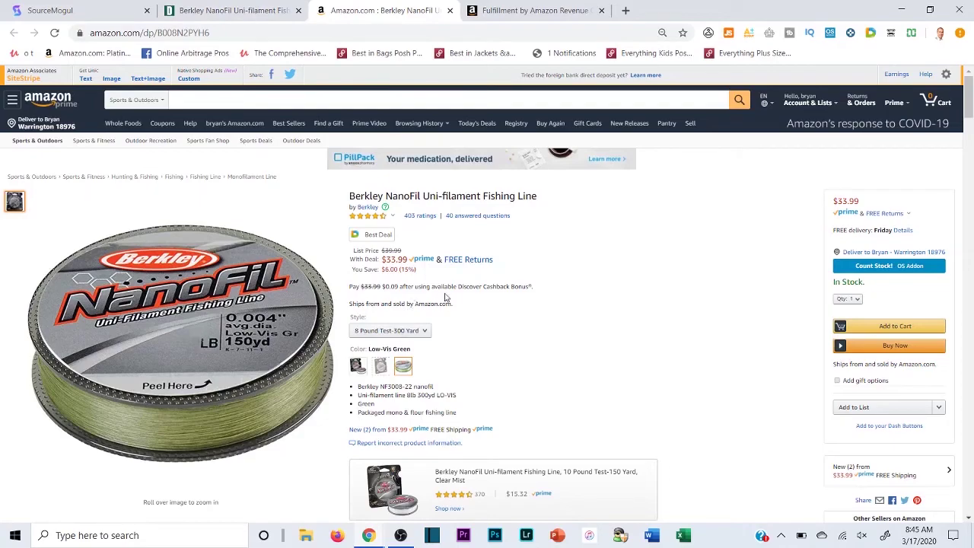
# Switch the Amazon fishing line listing to the Clear Mist color and compare its packaging with the Dick's product
pyautogui.scroll(-8, 446, 297)
pyautogui.scroll(8, 429, 355)
pyautogui.scroll(-3, 426, 323)
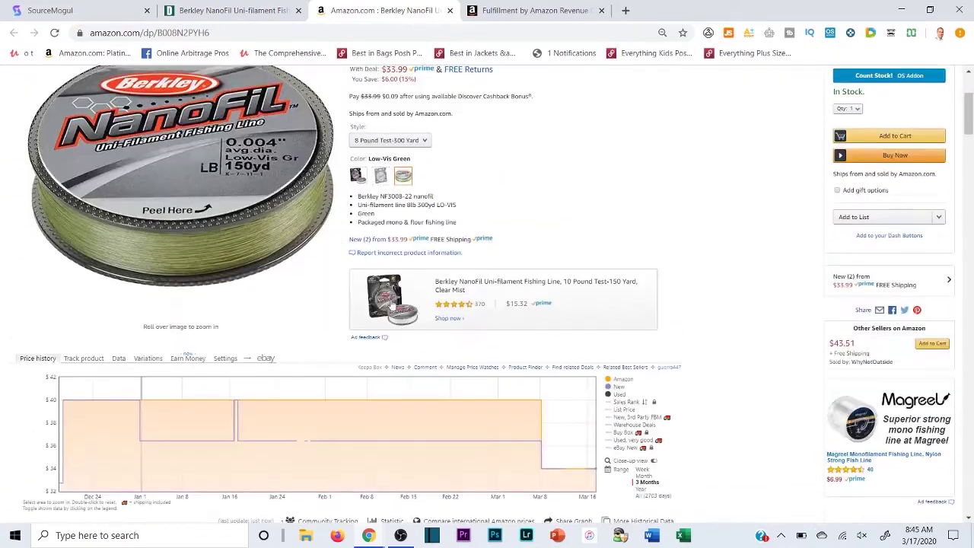
pyautogui.click(355, 178)
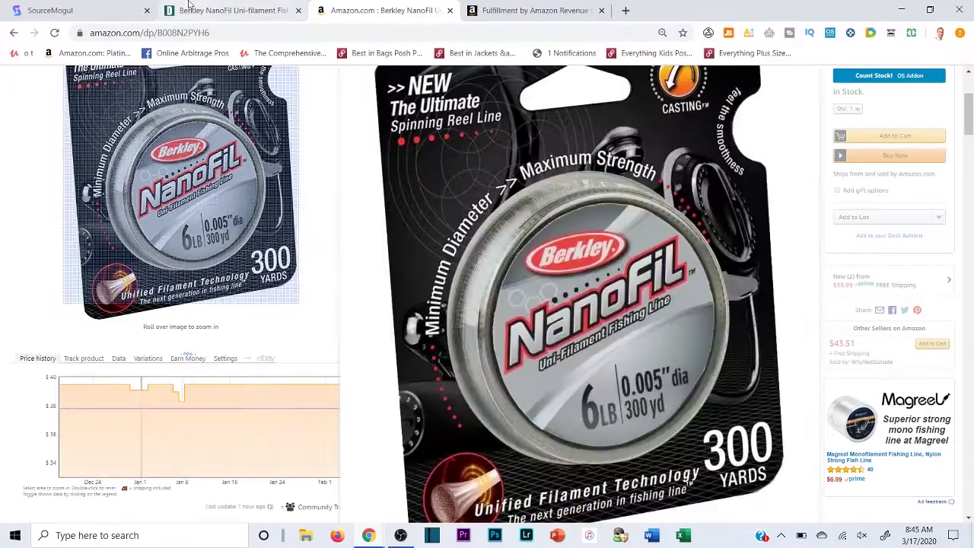
pyautogui.click(232, 10)
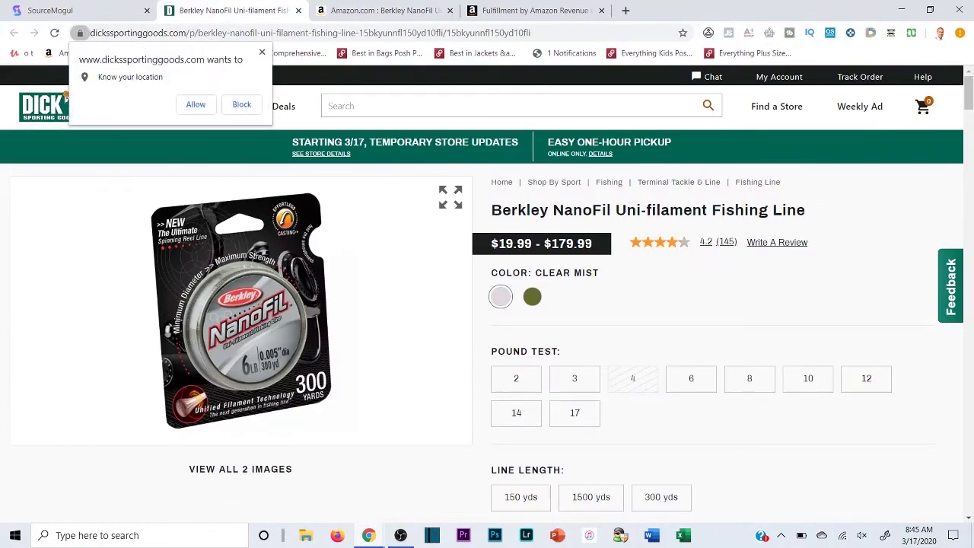
pyautogui.click(448, 6)
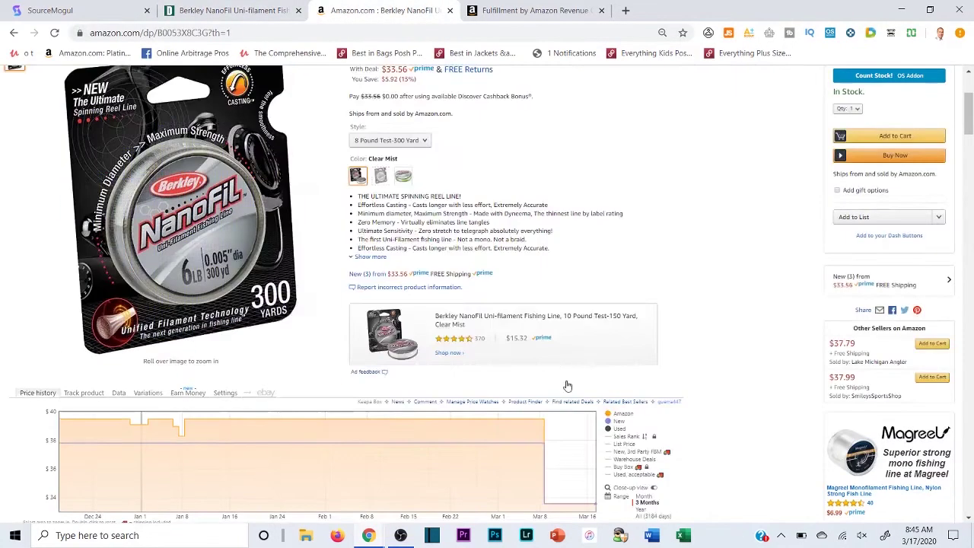
pyautogui.scroll(2, 463, 245)
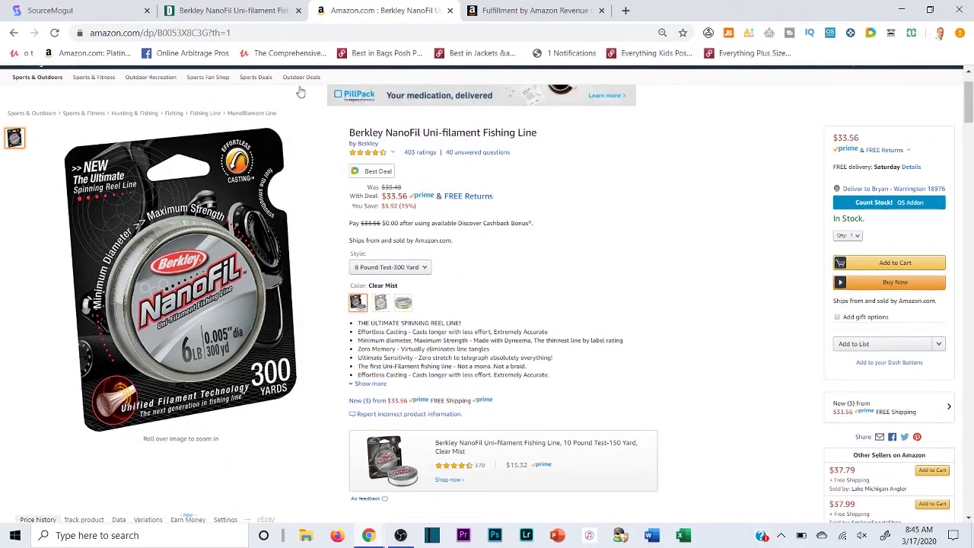
# Select the 6 pound test option on the Dick's page and check it against the Amazon listing
pyautogui.click(232, 10)
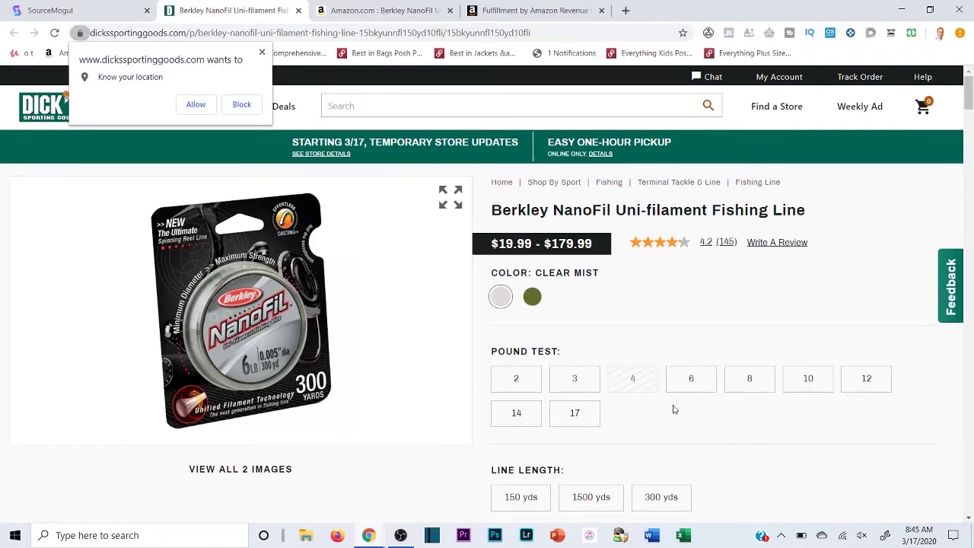
pyautogui.click(702, 388)
pyautogui.click(385, 10)
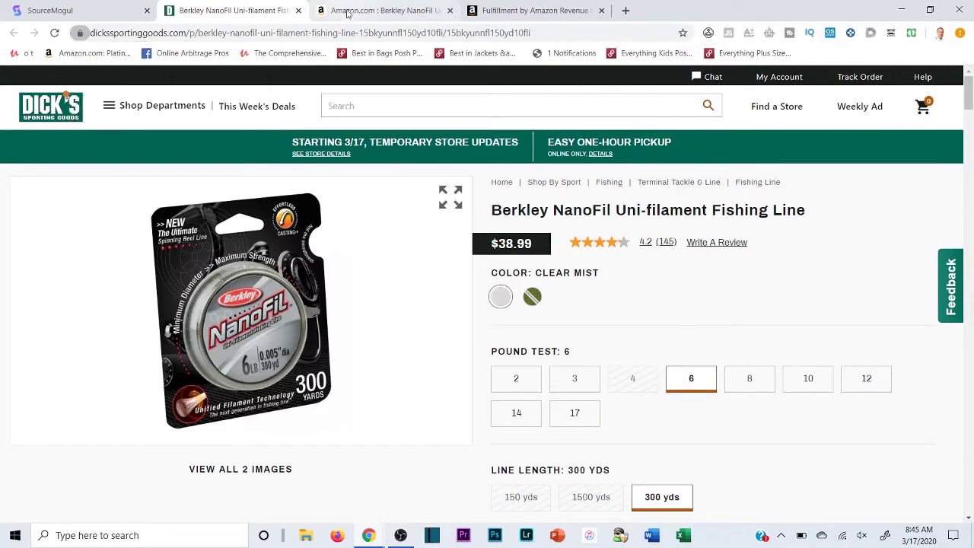
pyautogui.hotkey('ctrl', 'shift', 'Tab')
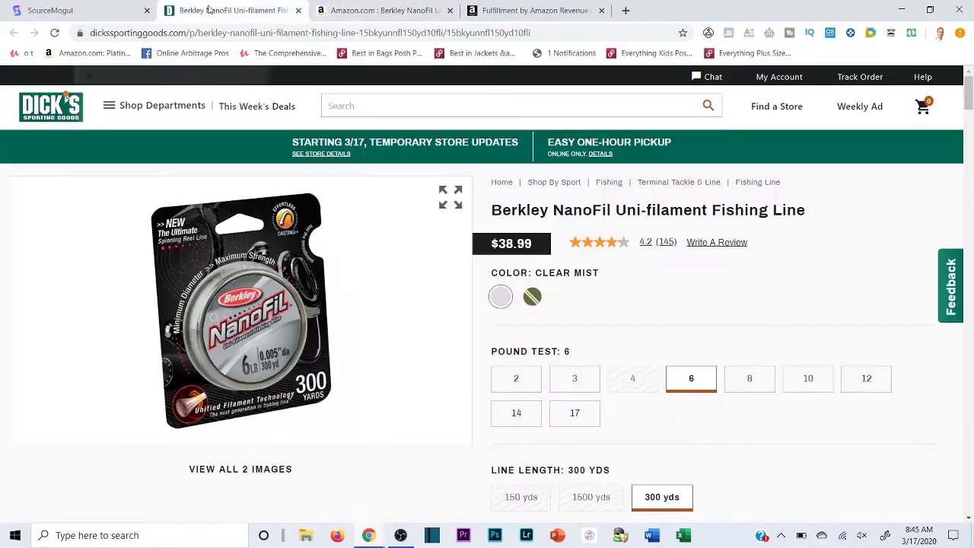
# Select the 8 pound test option on the Dick's page and compare its 300-yard price with Amazon's deal price
pyautogui.click(744, 386)
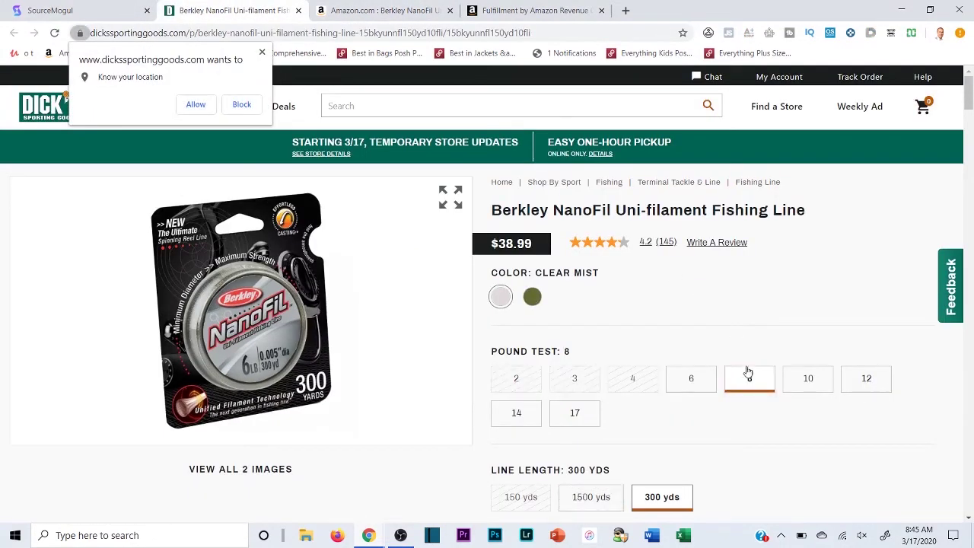
pyautogui.scroll(-2, 518, 246)
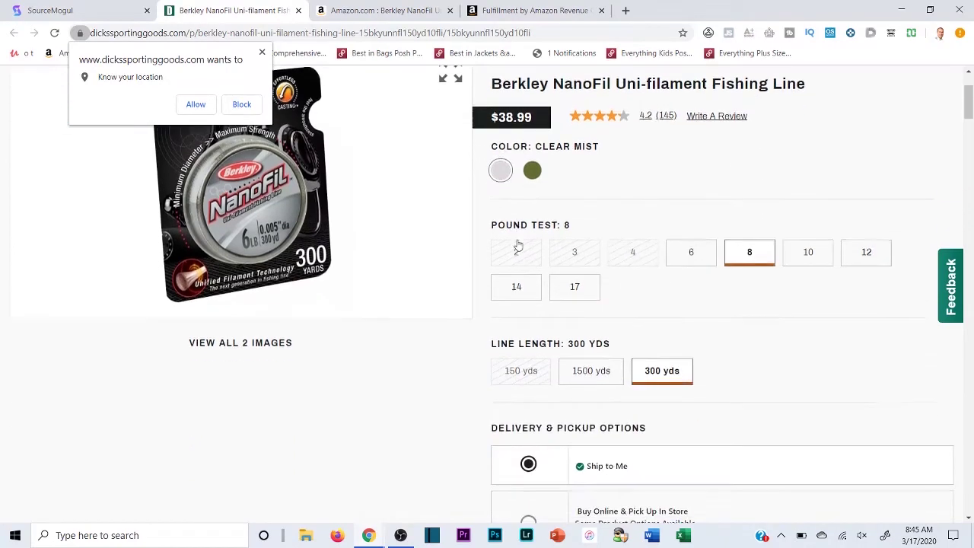
pyautogui.click(405, 10)
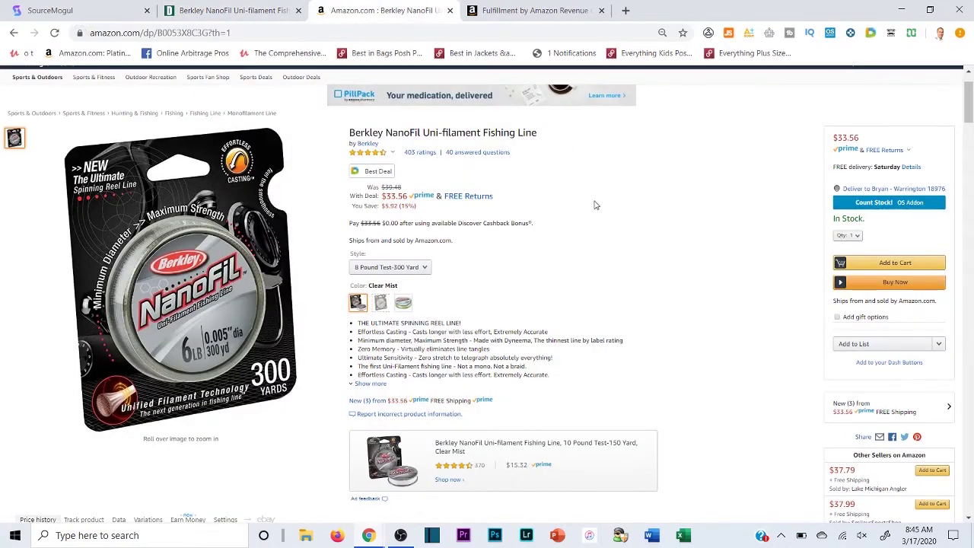
pyautogui.click(228, 10)
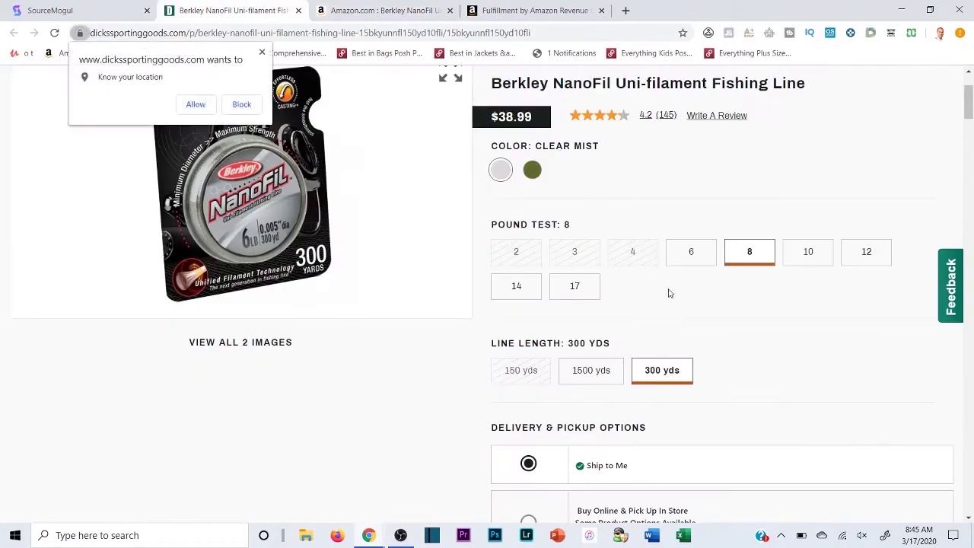
pyautogui.scroll(2, 636, 304)
pyautogui.hotkey('ctrl', 'Tab')
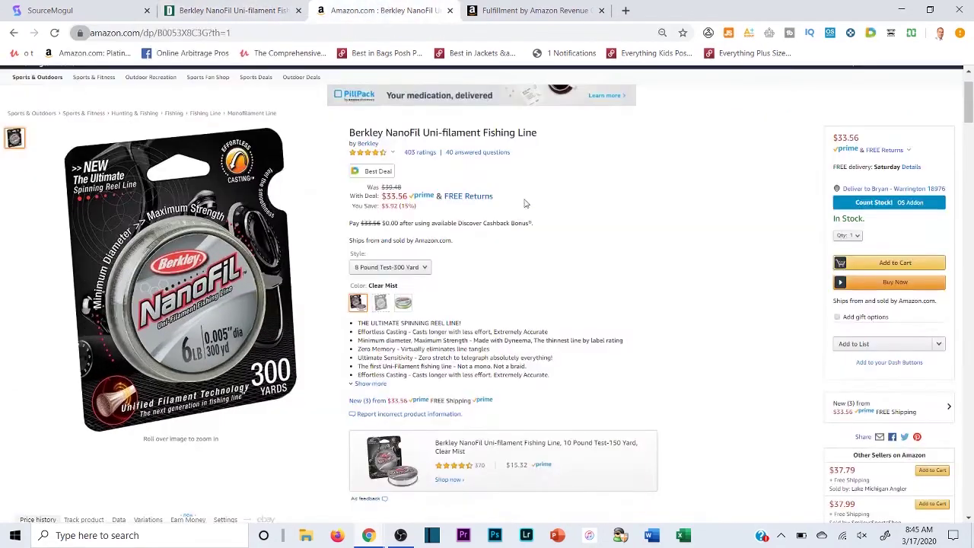
pyautogui.doubleClick(396, 196)
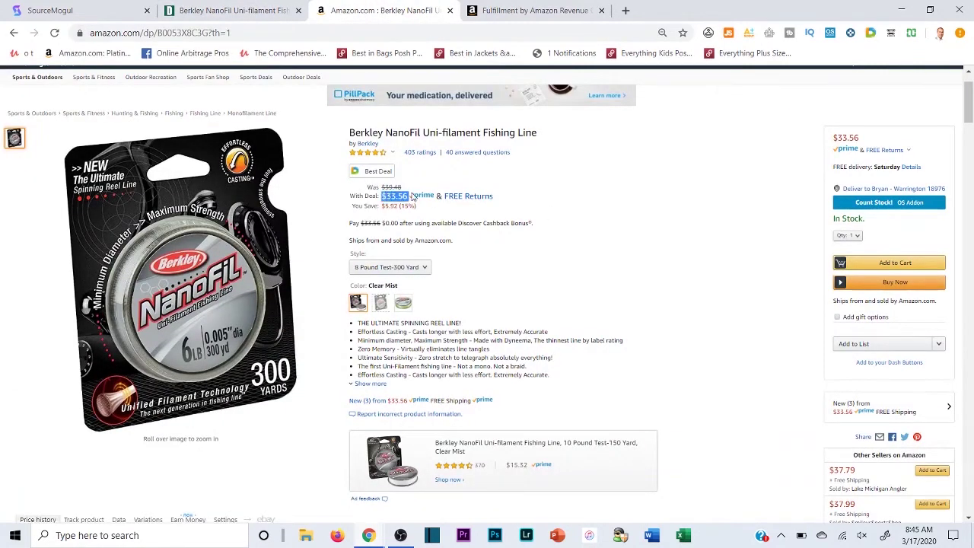
pyautogui.click(229, 10)
# Return to the SourceMogul results and review the remaining product matches
pyautogui.click(68, 10)
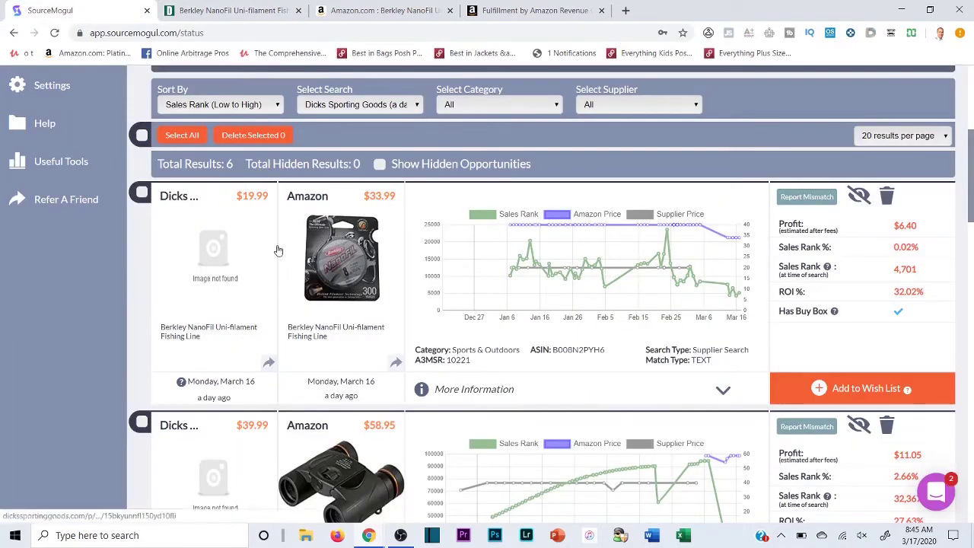
pyautogui.scroll(-7, 278, 251)
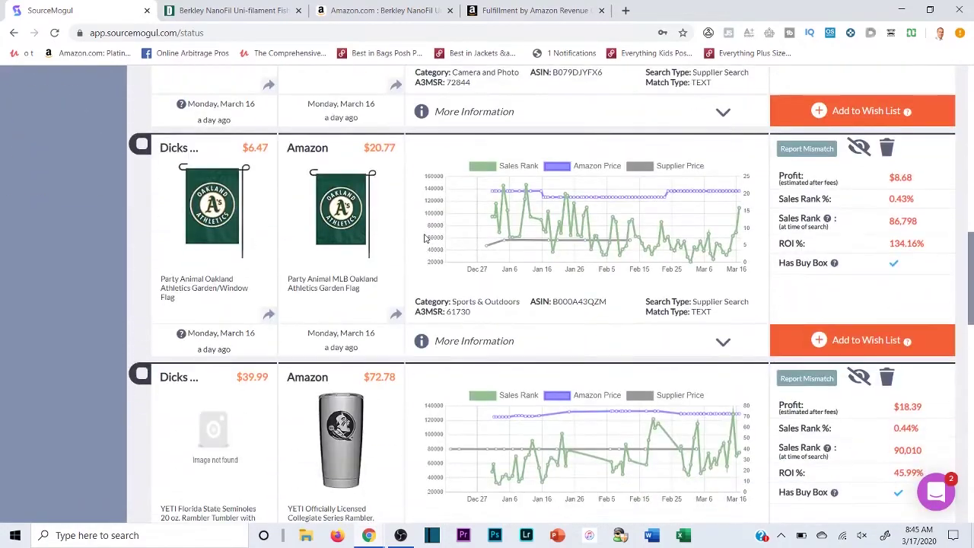
pyautogui.scroll(15, 424, 238)
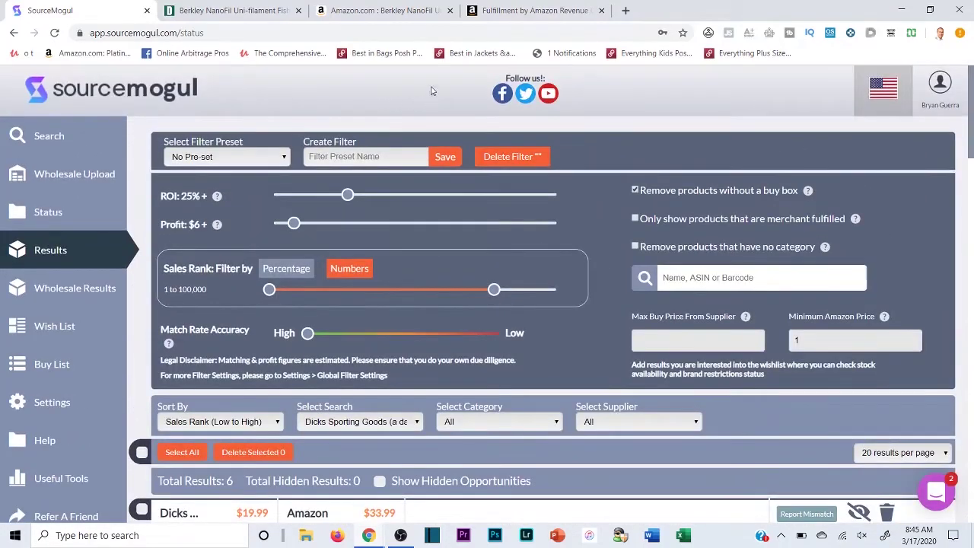
# Start a new supplier search for Bed Bath & Beyond and review its progress among the current searches
pyautogui.click(43, 137)
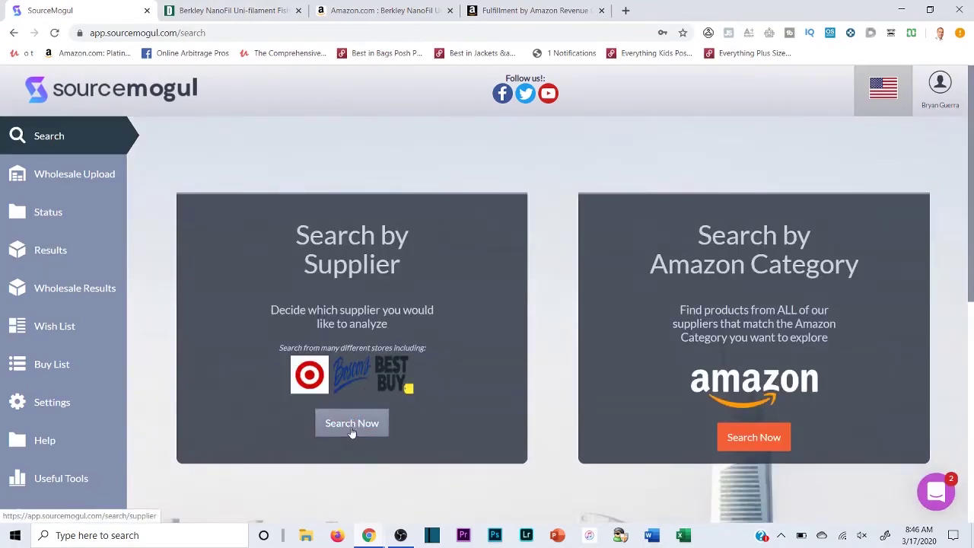
pyautogui.click(352, 423)
pyautogui.scroll(-4, 388, 368)
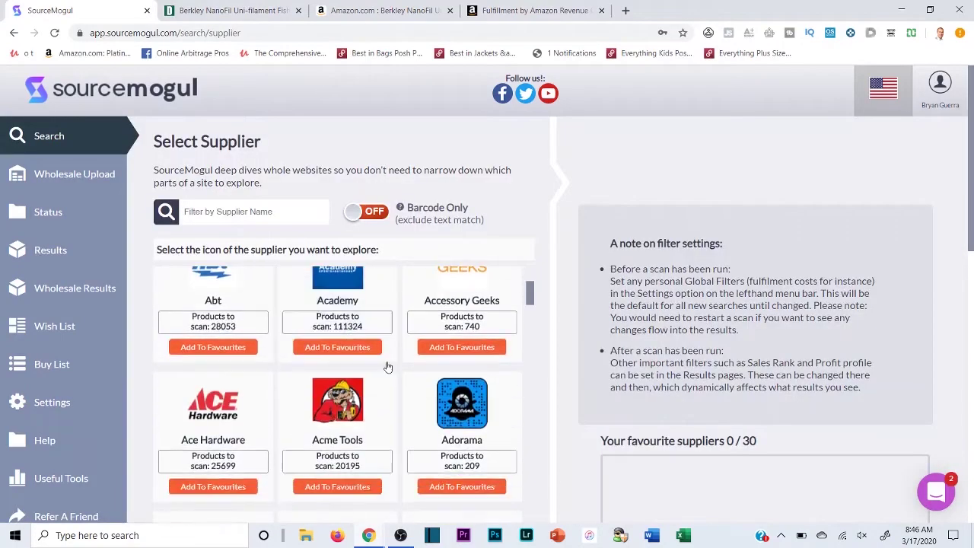
pyautogui.scroll(-15, 388, 368)
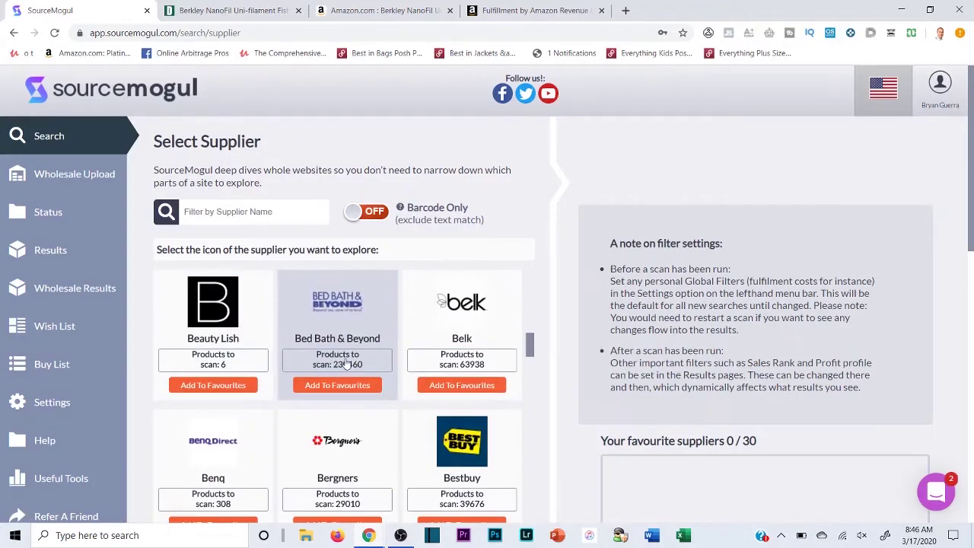
pyautogui.moveTo(334, 335)
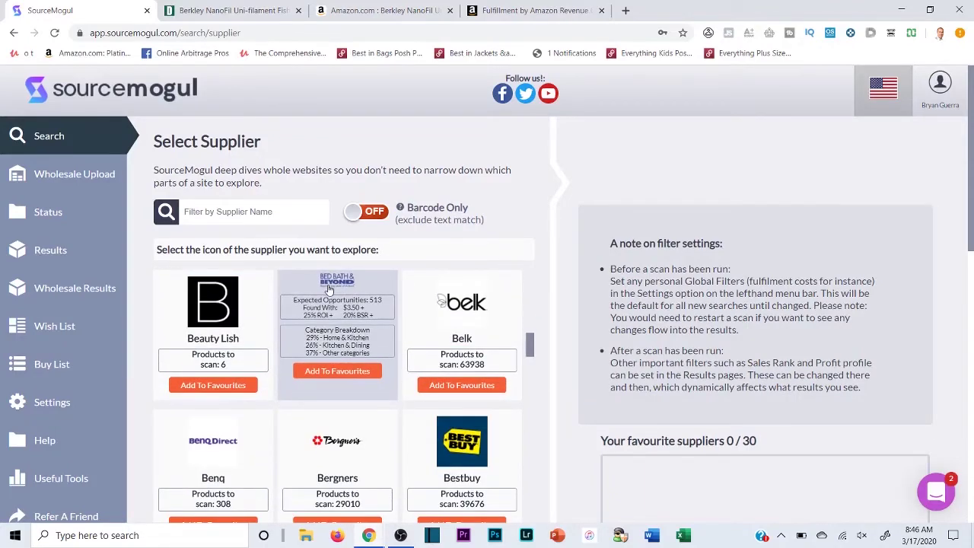
pyautogui.click(329, 289)
pyautogui.click(689, 159)
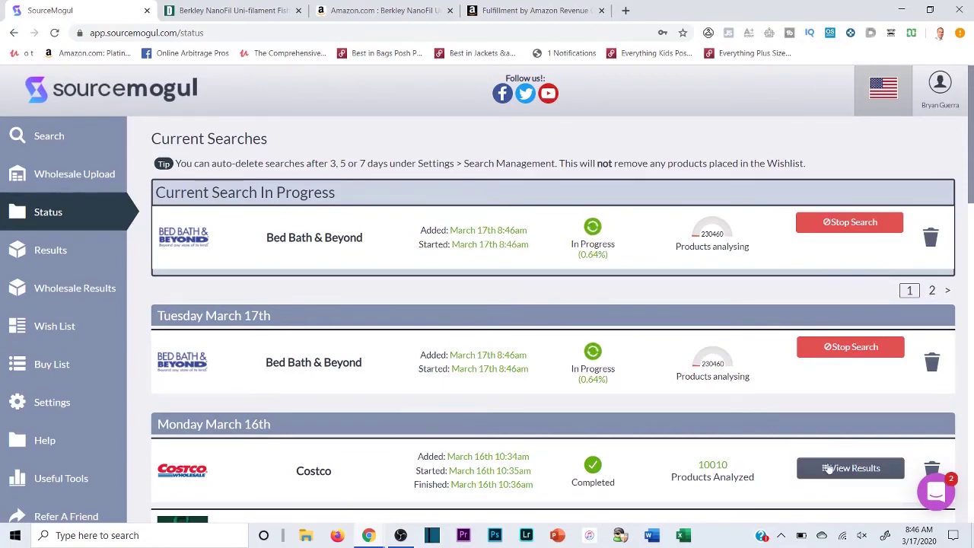
pyautogui.scroll(-2, 802, 343)
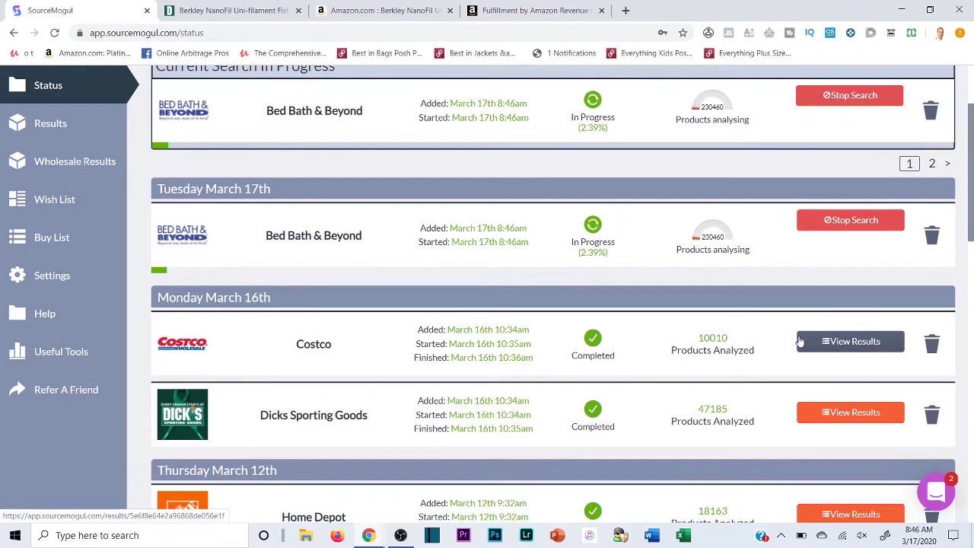
pyautogui.scroll(2, 533, 198)
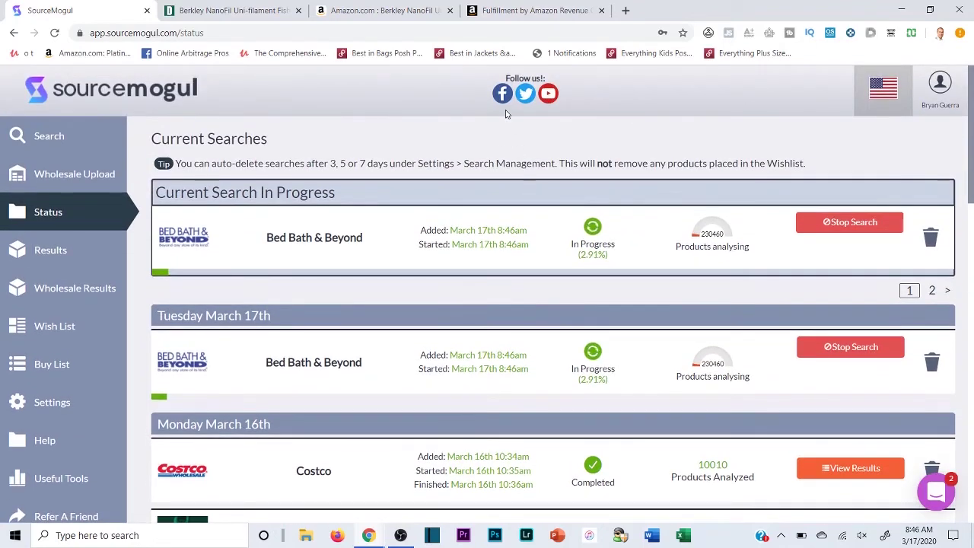